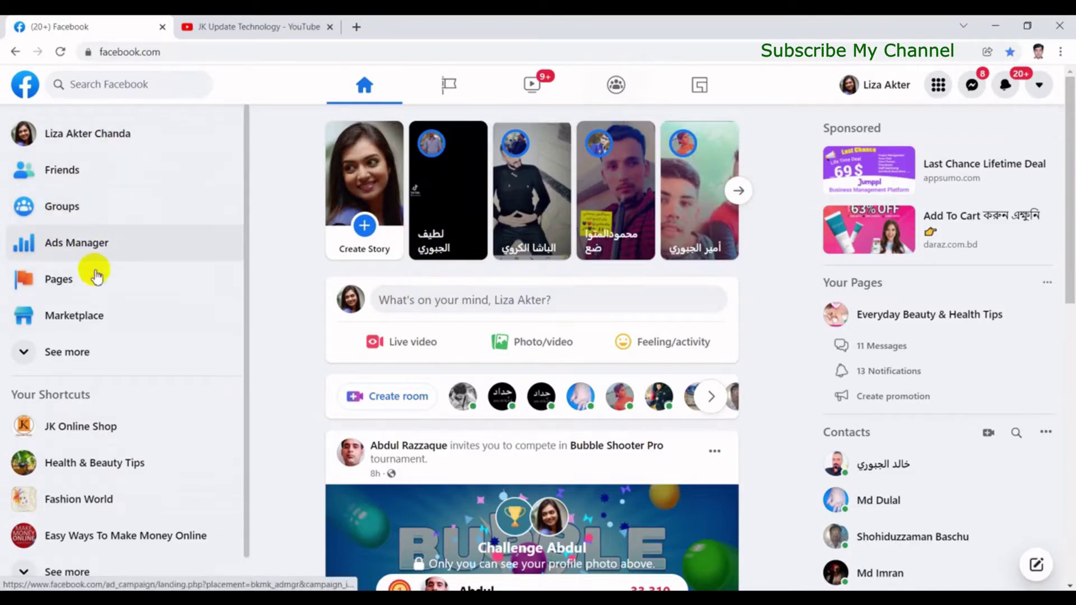
Step: Open the Health & Beauty Tips group from the full list of groups you manage
click(82, 217)
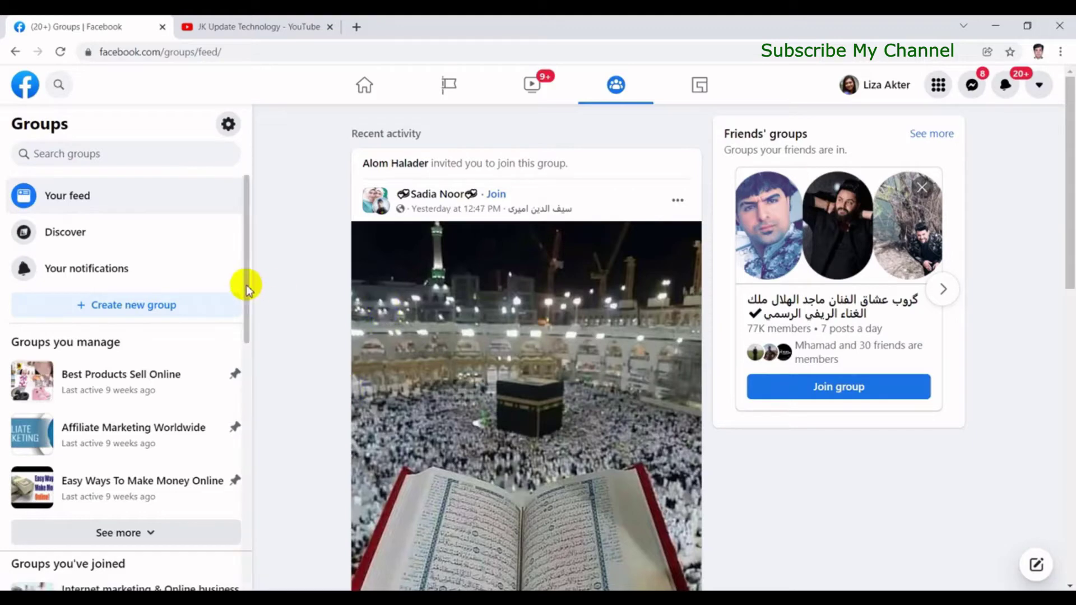
scroll(245, 284, down, 2)
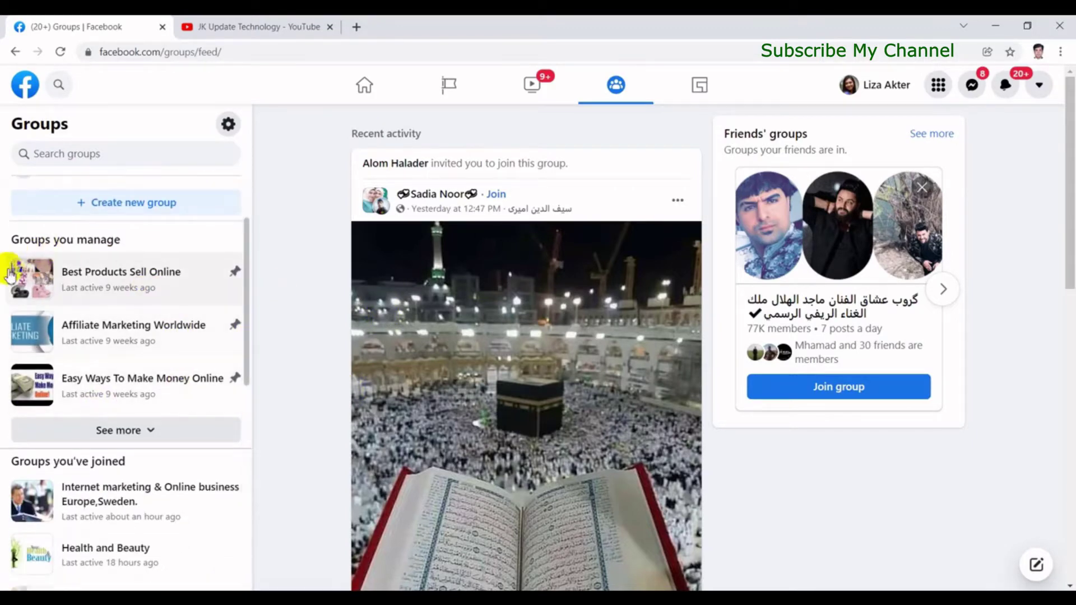
scroll(260, 370, down, 4)
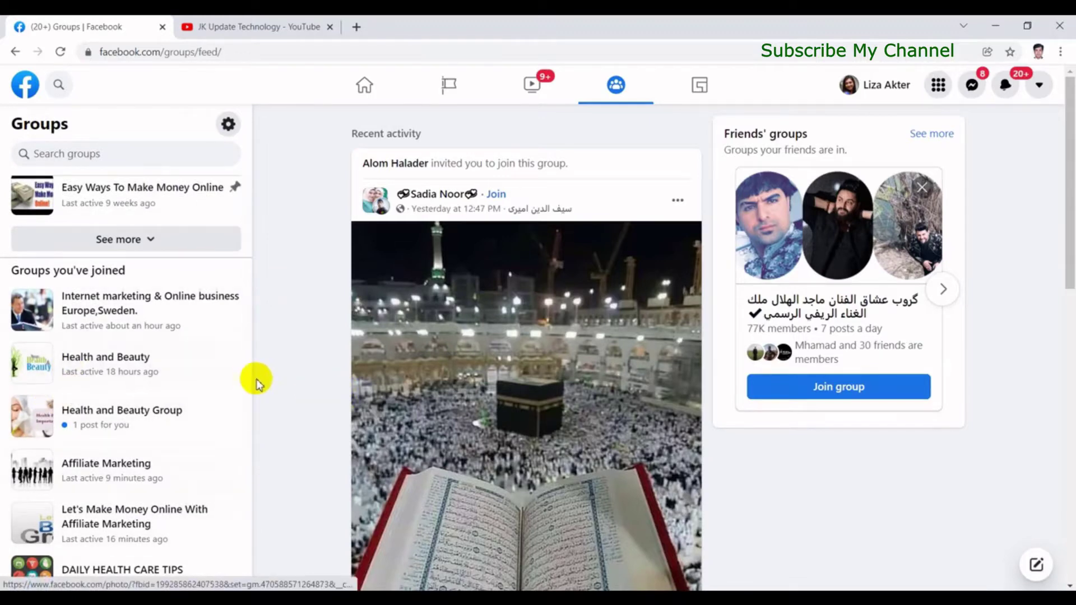
scroll(248, 370, up, 3)
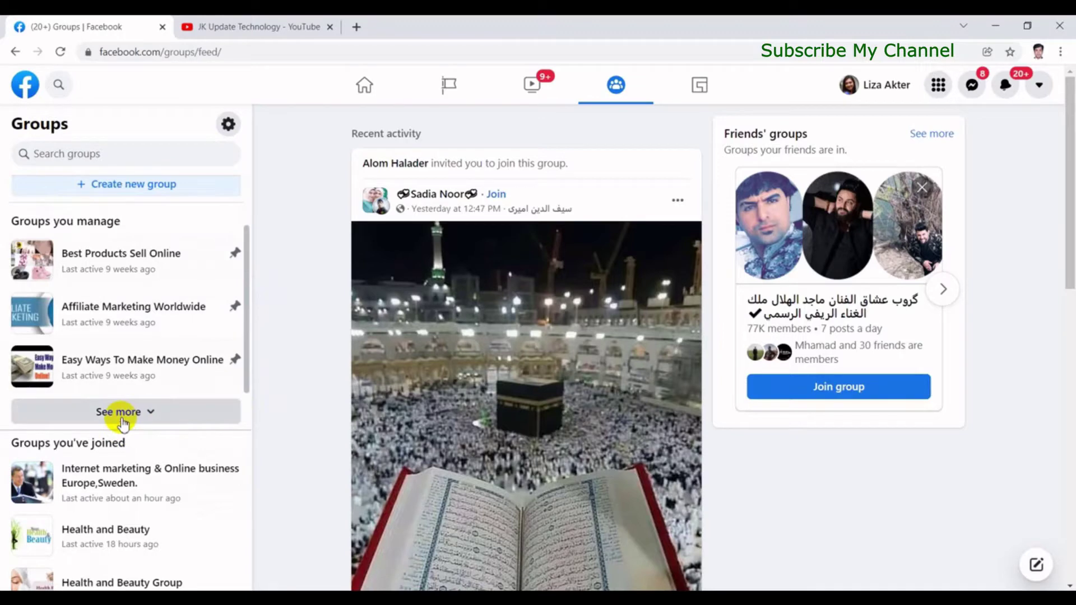
click(122, 419)
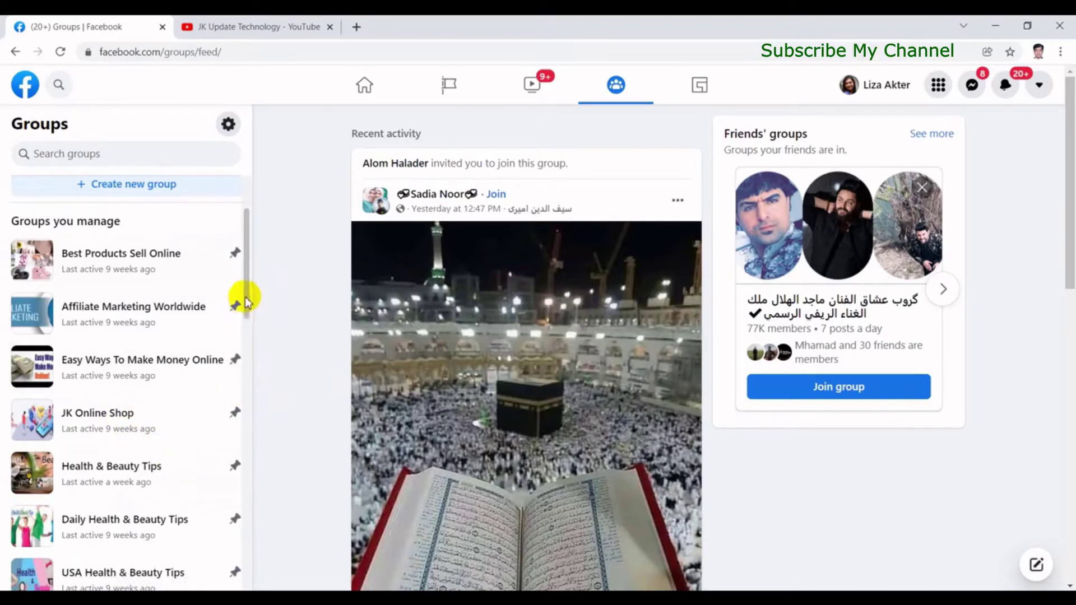
scroll(245, 300, down, 2)
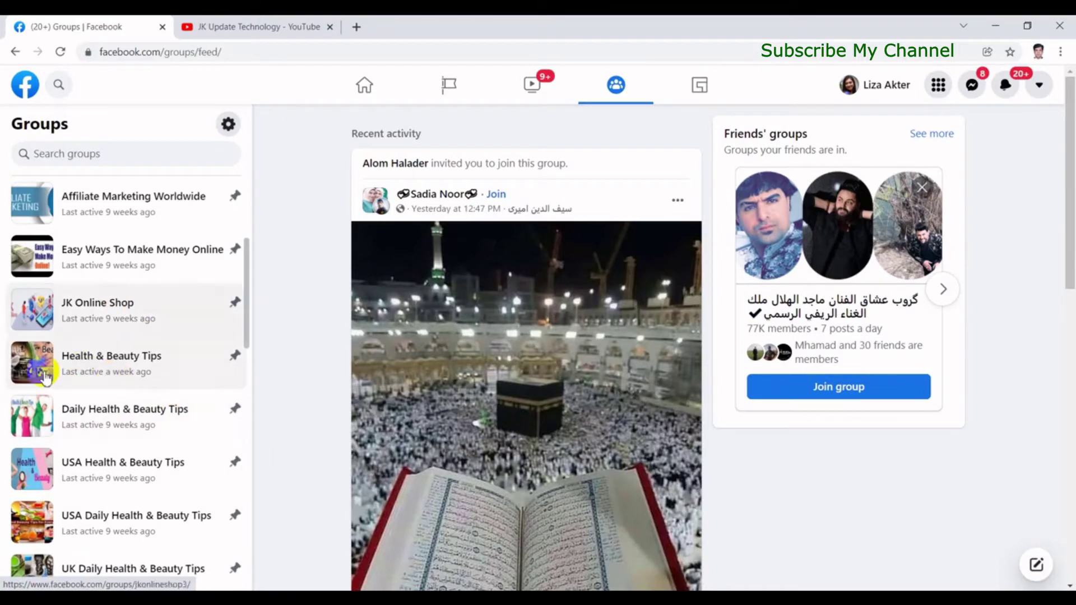
click(118, 372)
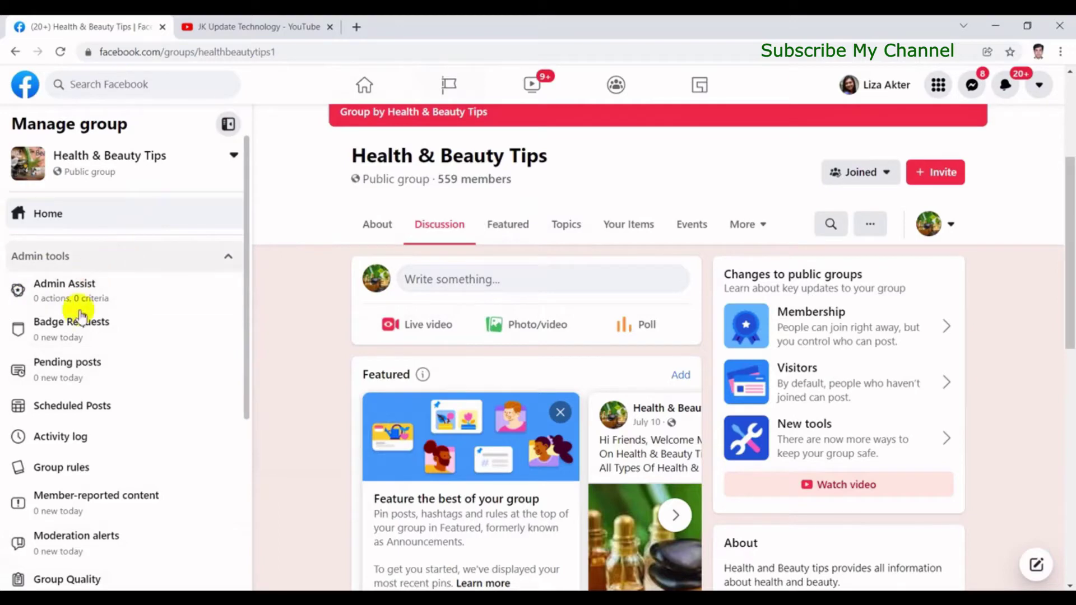
Step: Open the group's Activity log and look through the dated entries of admin and moderator actions
click(76, 443)
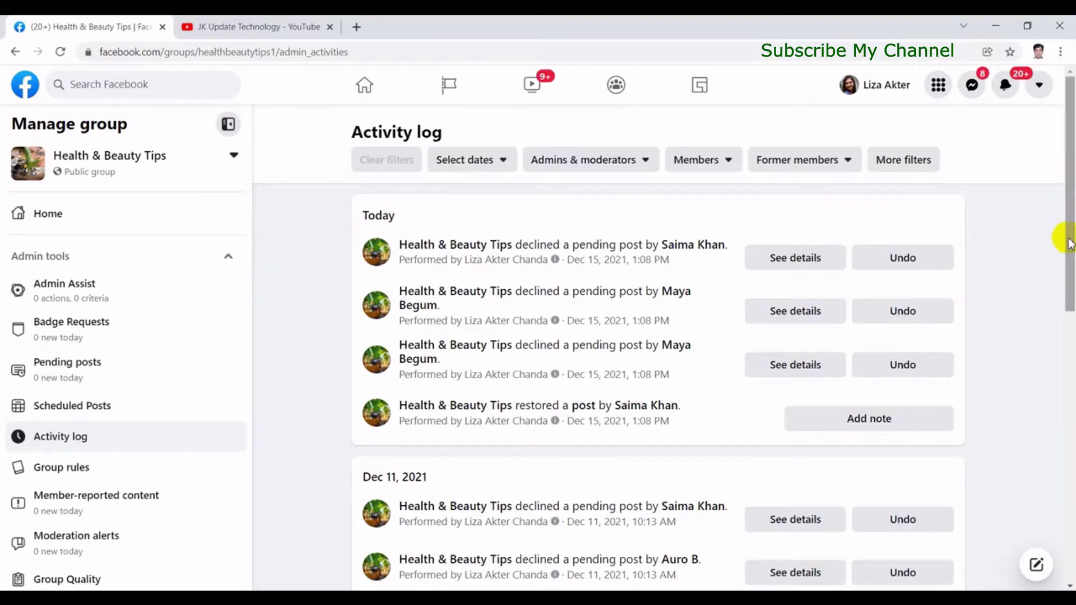
drag(1064, 235, 1071, 177)
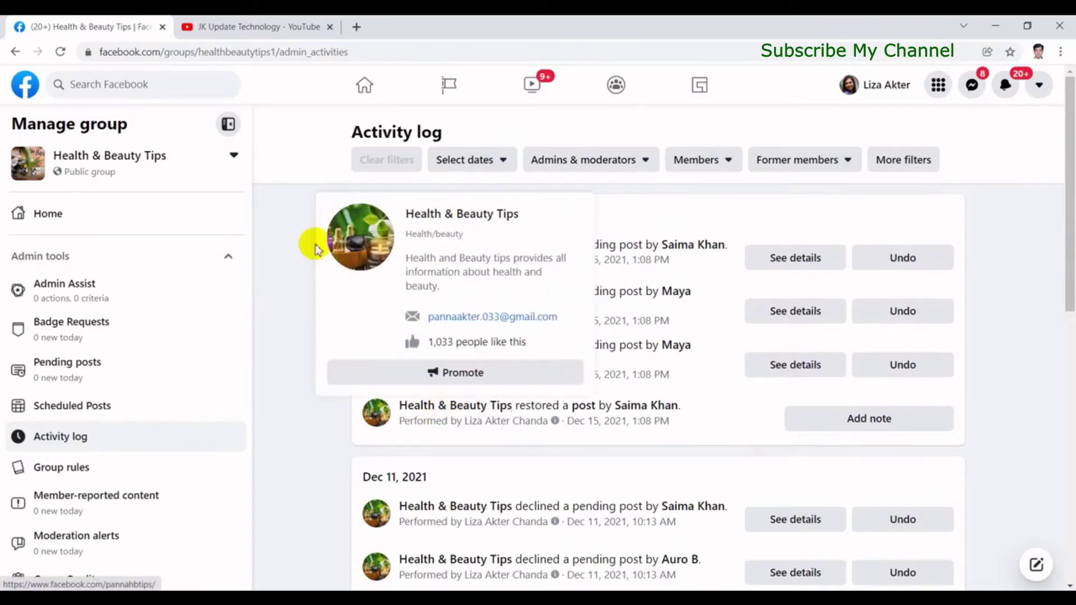
scroll(1068, 269, down, 2)
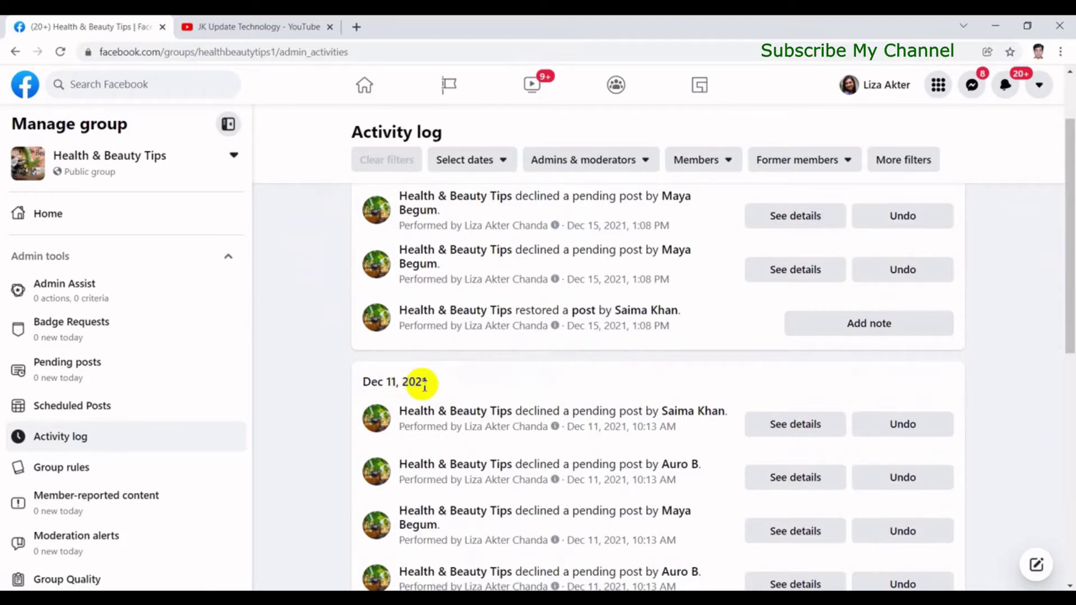
drag(1067, 346, 1068, 314)
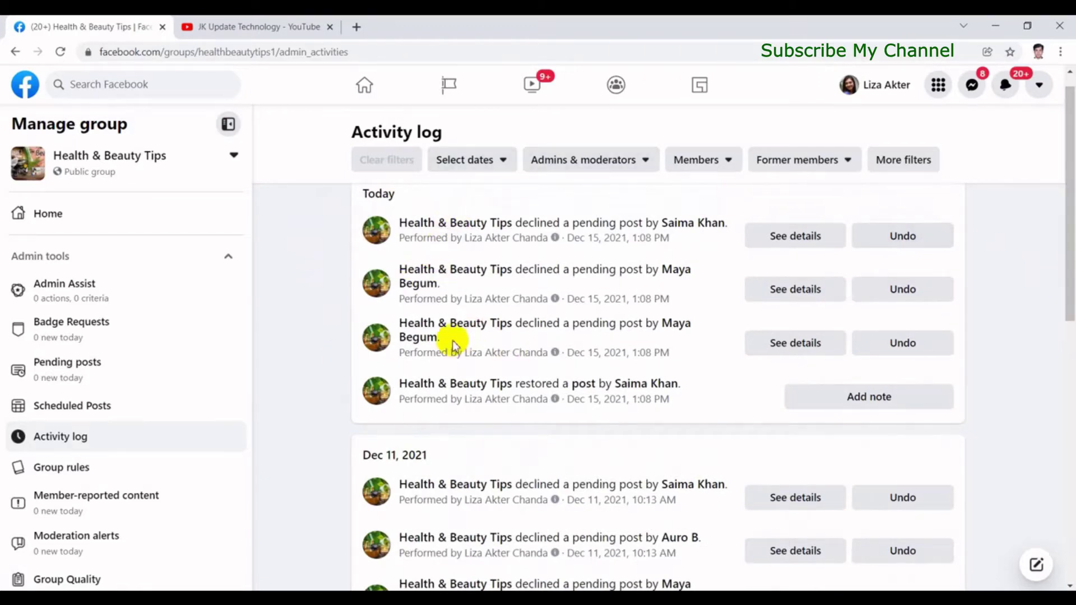
drag(1064, 300, 1071, 394)
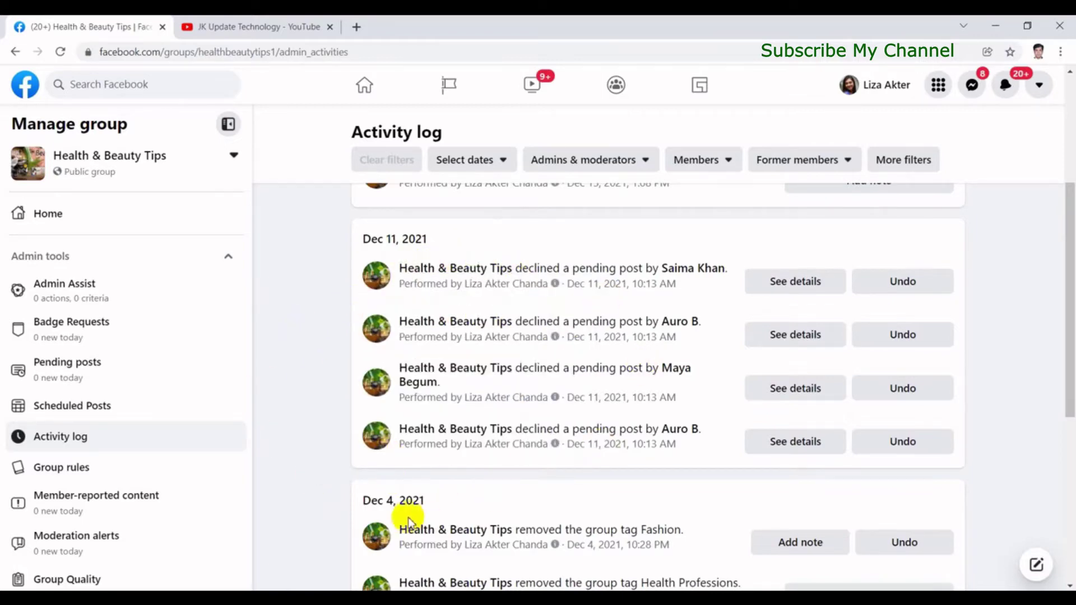
drag(1067, 297, 1071, 275)
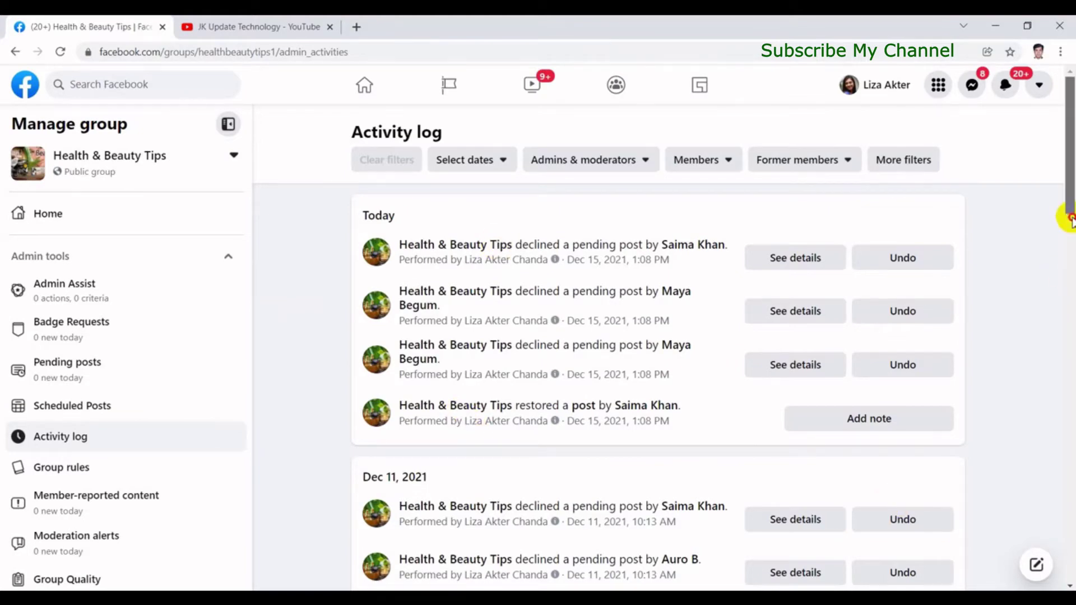
drag(1063, 216, 1064, 153)
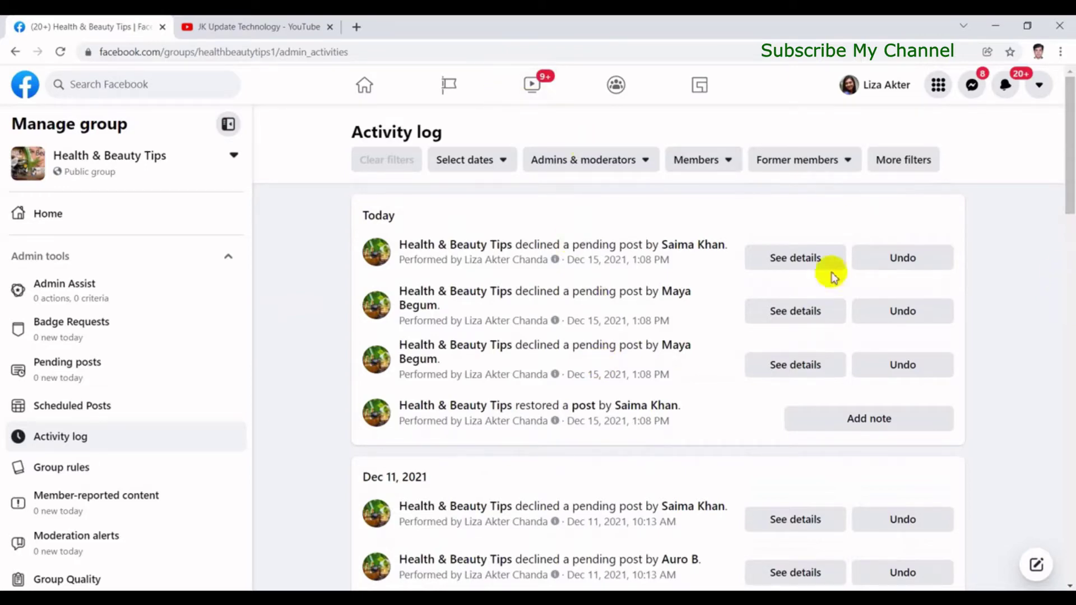
drag(1067, 203, 1065, 163)
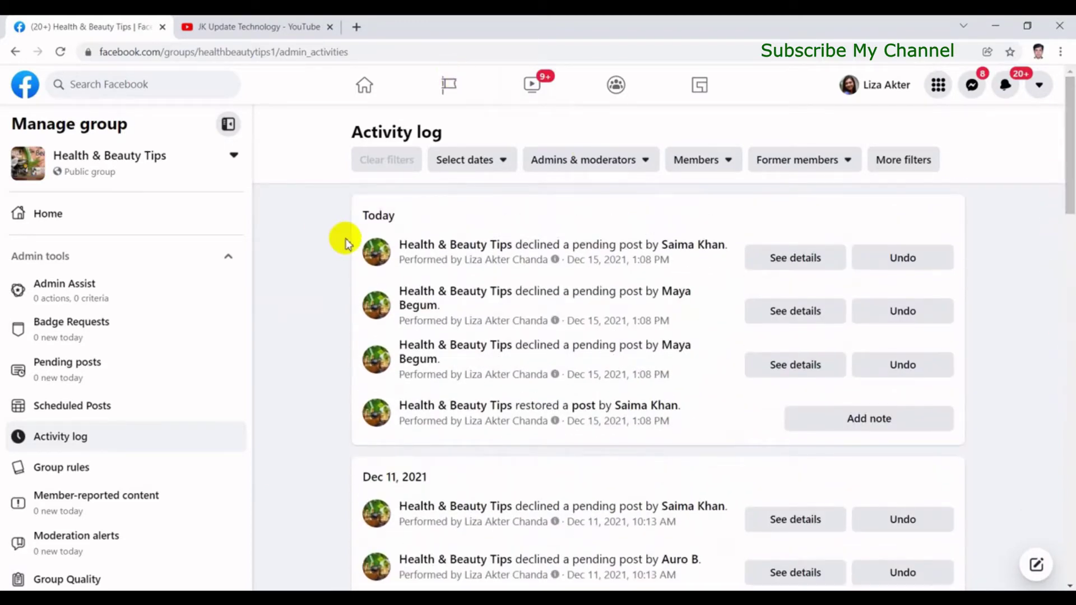
Step: Filter the activity log to Dec 9 – Dec 12, 2021, and remove the date filter after viewing the entries
click(488, 169)
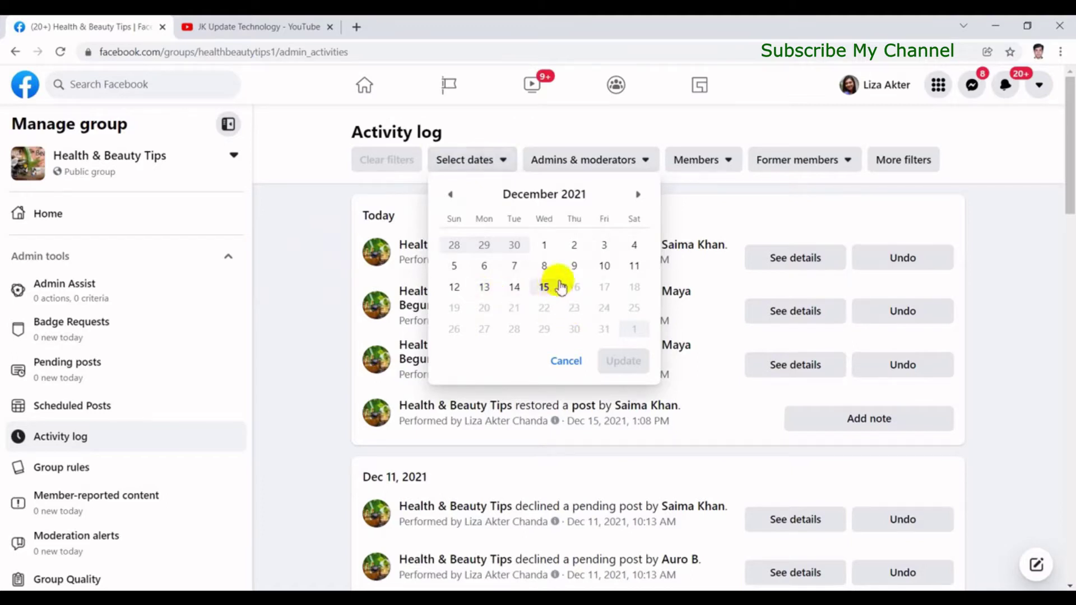
click(574, 269)
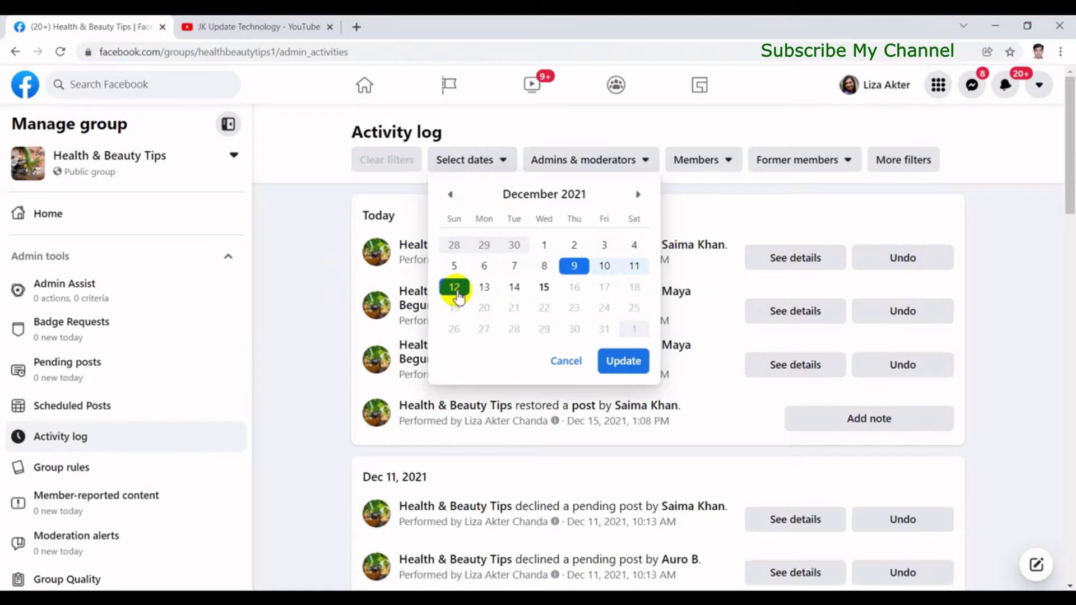
click(625, 361)
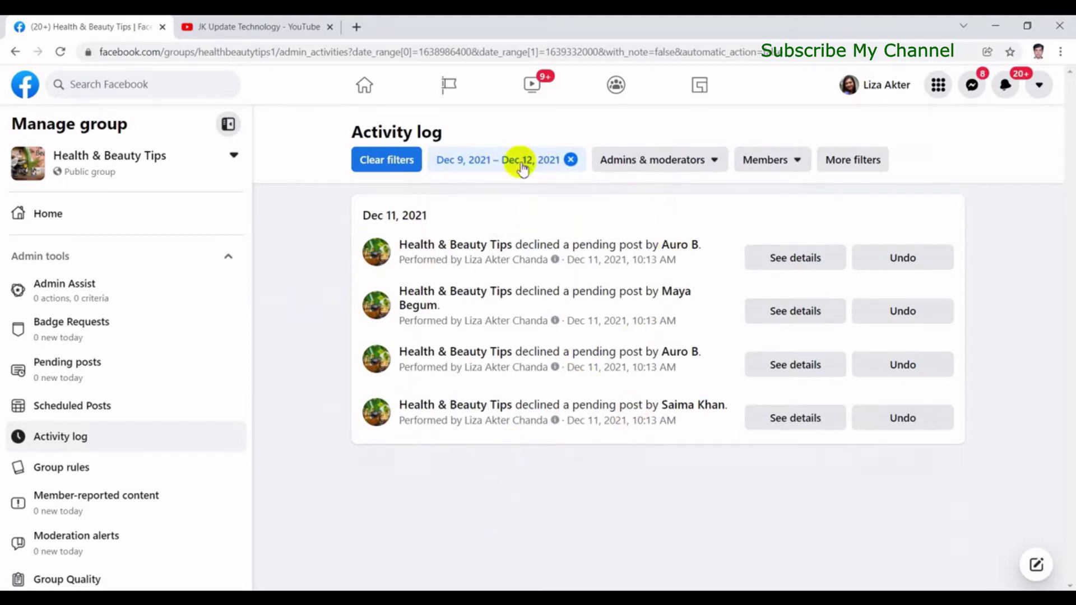
click(569, 162)
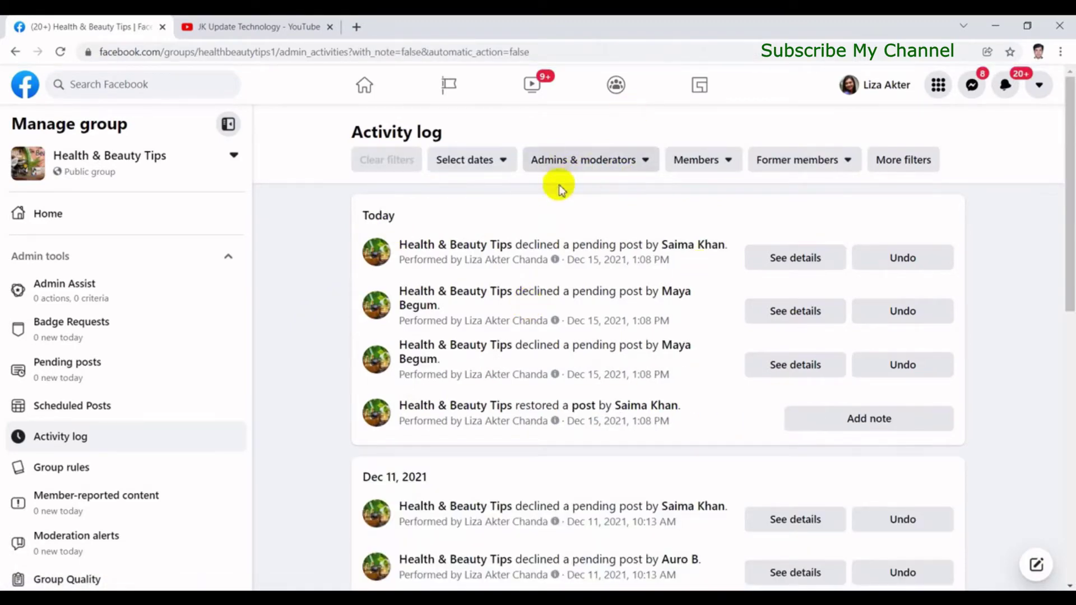
Step: Filter the activity log by the last person listed among admins and moderators, review the entries and remove the filter
click(632, 165)
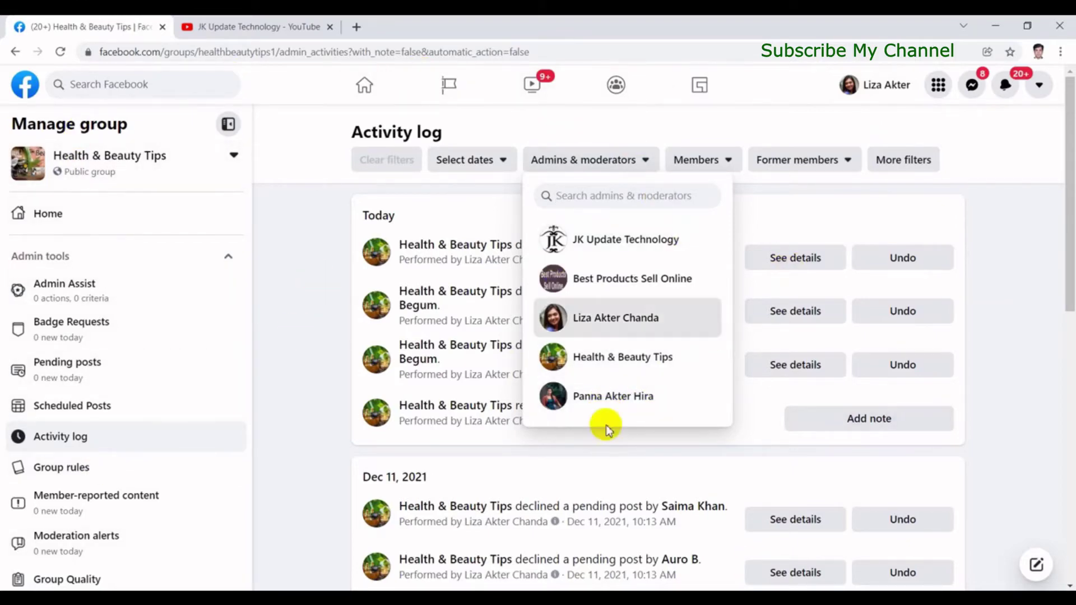
click(611, 399)
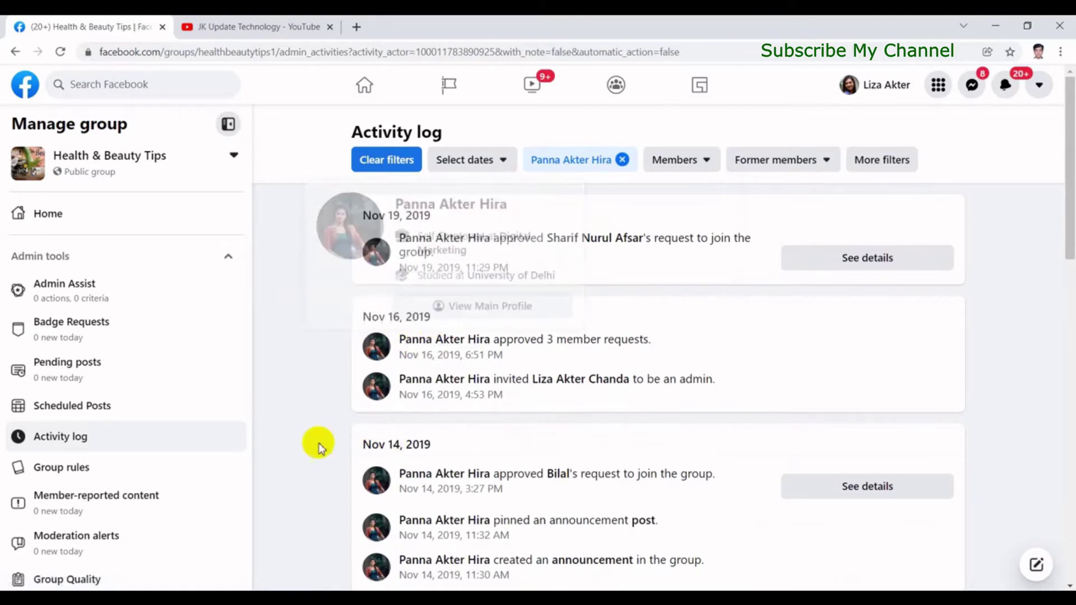
drag(1067, 239, 1073, 303)
click(622, 159)
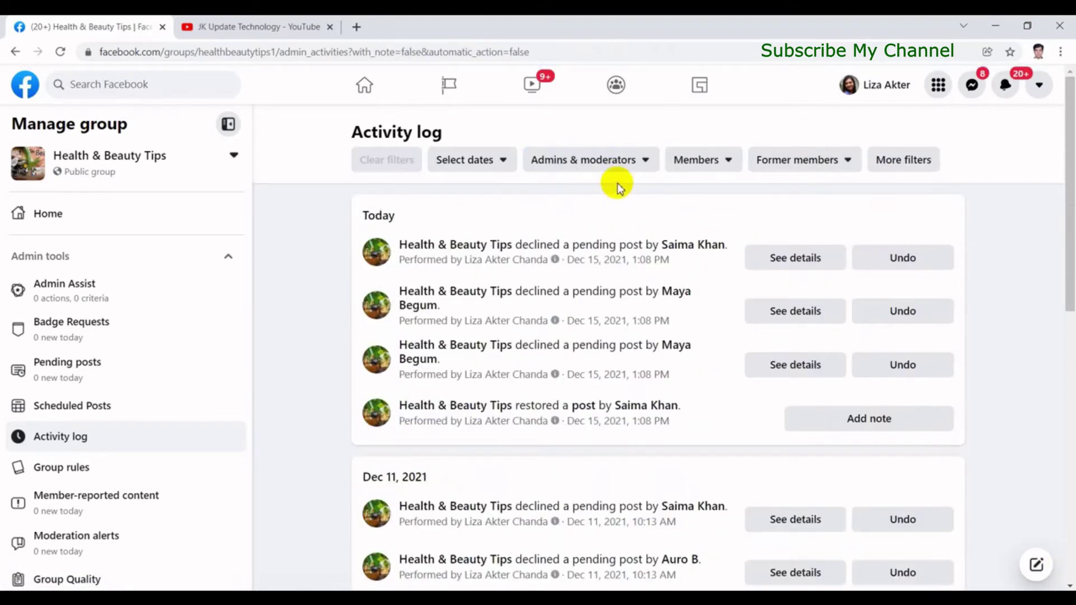
Step: Filter the activity log by the Health & Beauty Tips admin page, view its actions and remove the filter
click(629, 164)
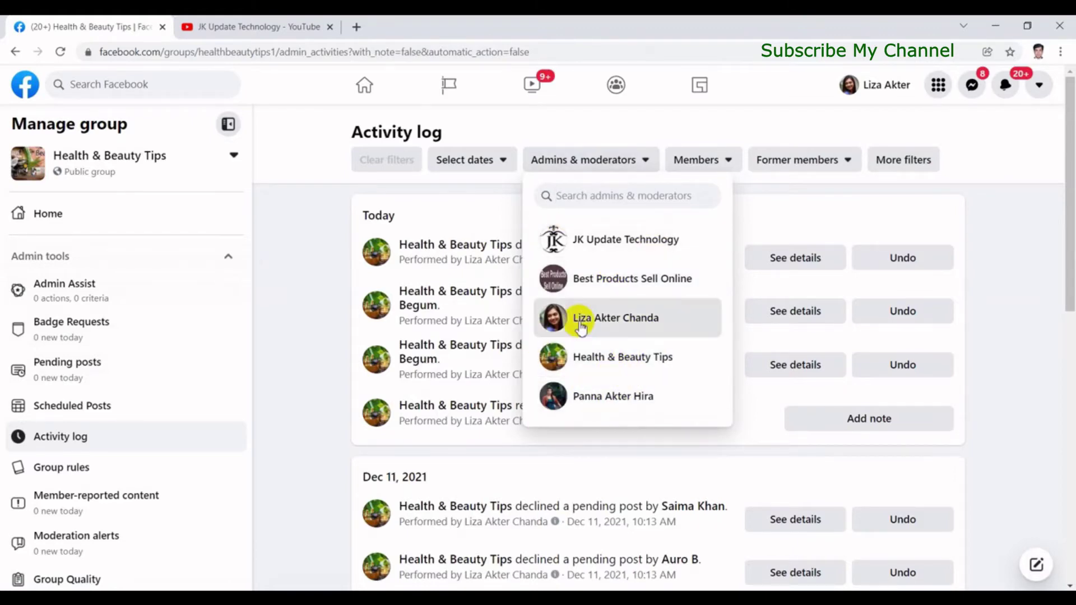
click(619, 356)
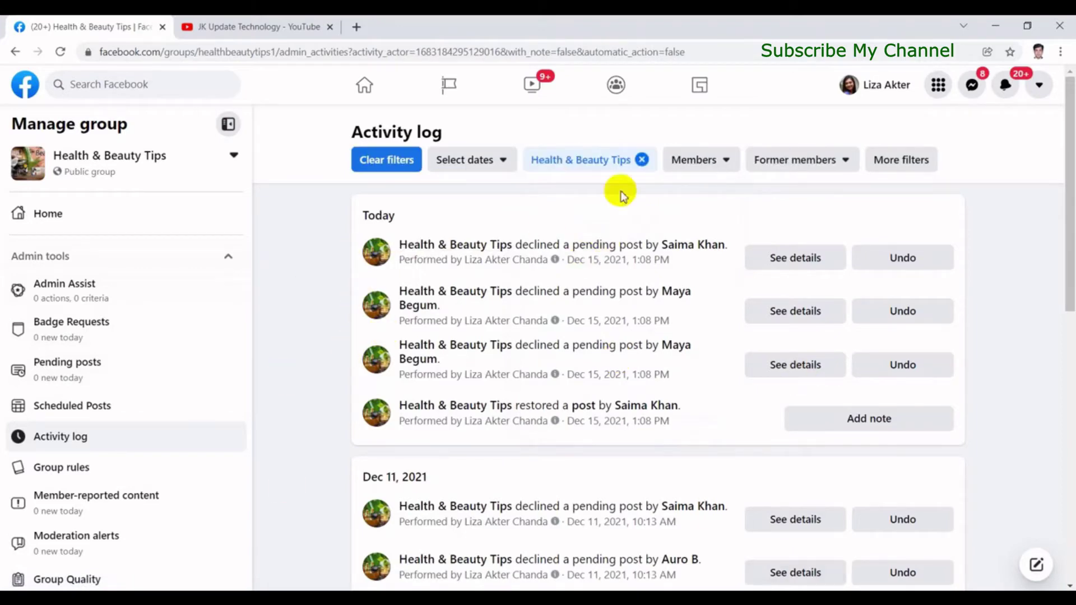
click(641, 160)
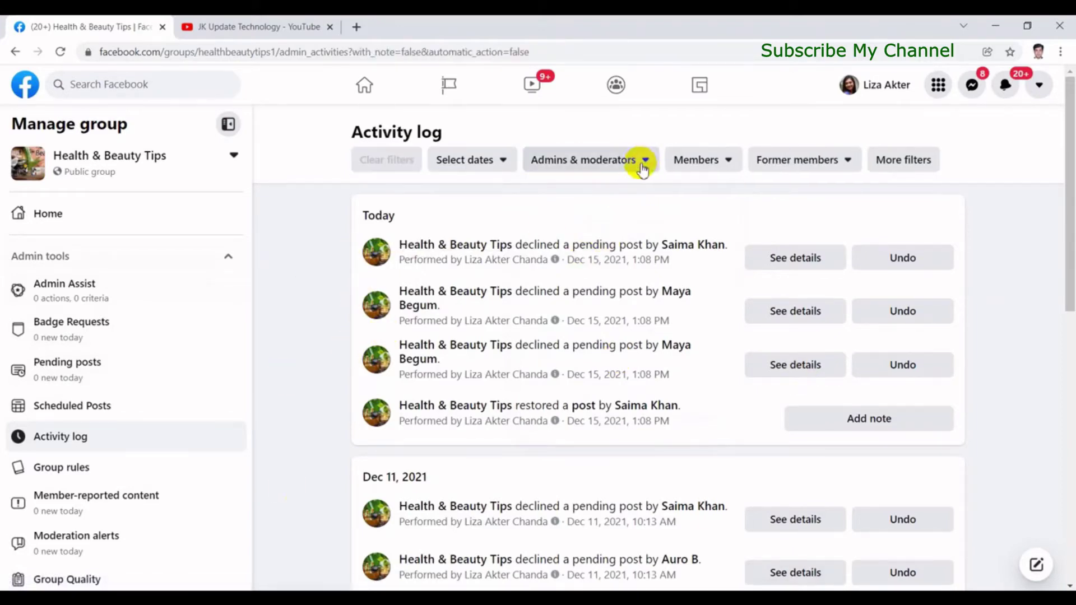
Step: Filter the activity log by the Best Products Sell Online admin page, view its actions and remove the filter
click(644, 163)
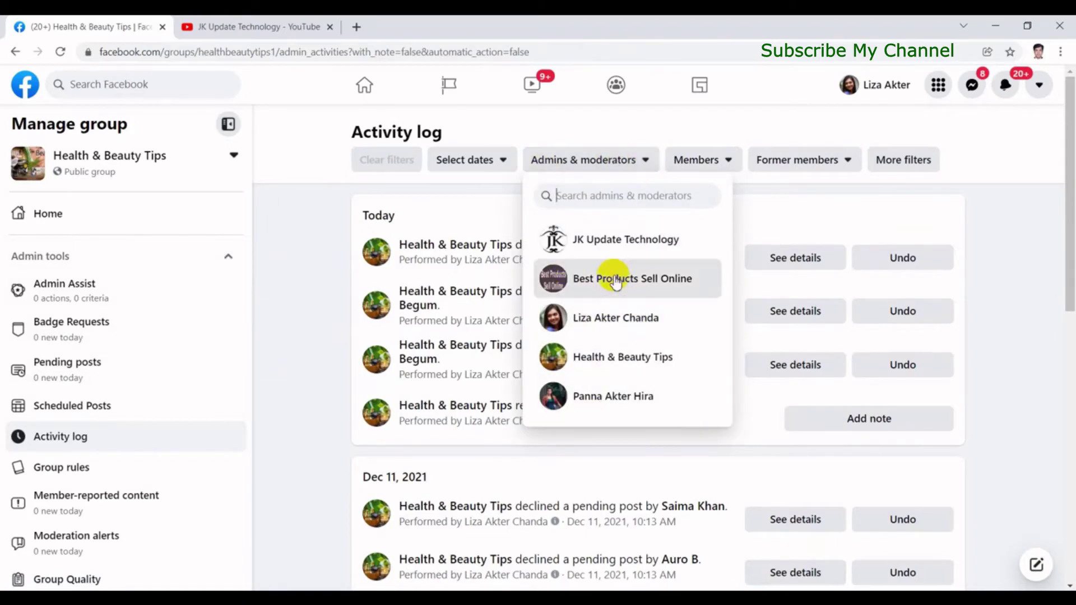
click(639, 278)
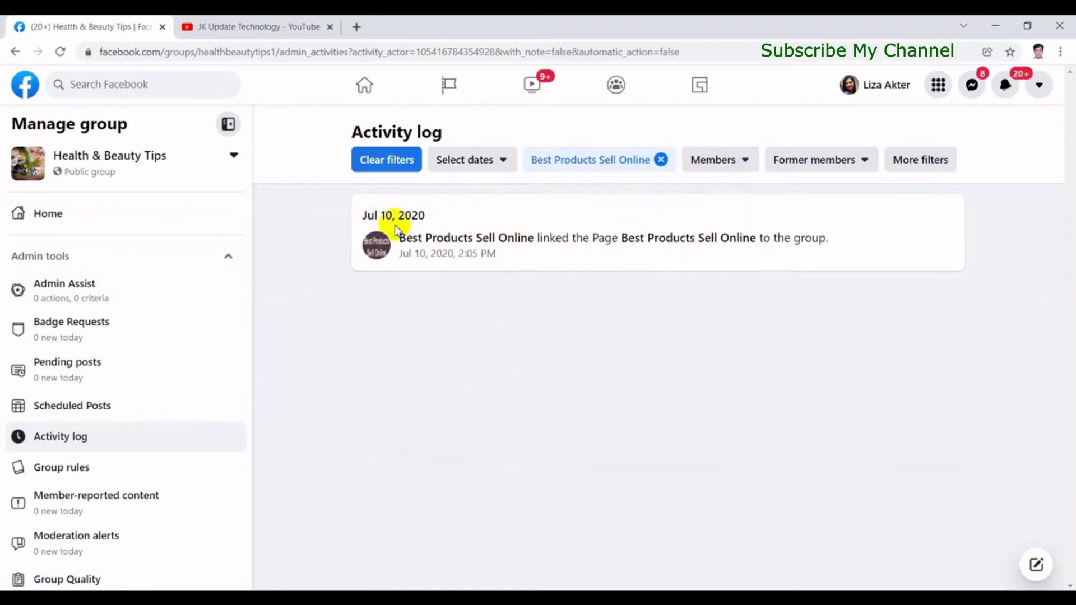
click(661, 161)
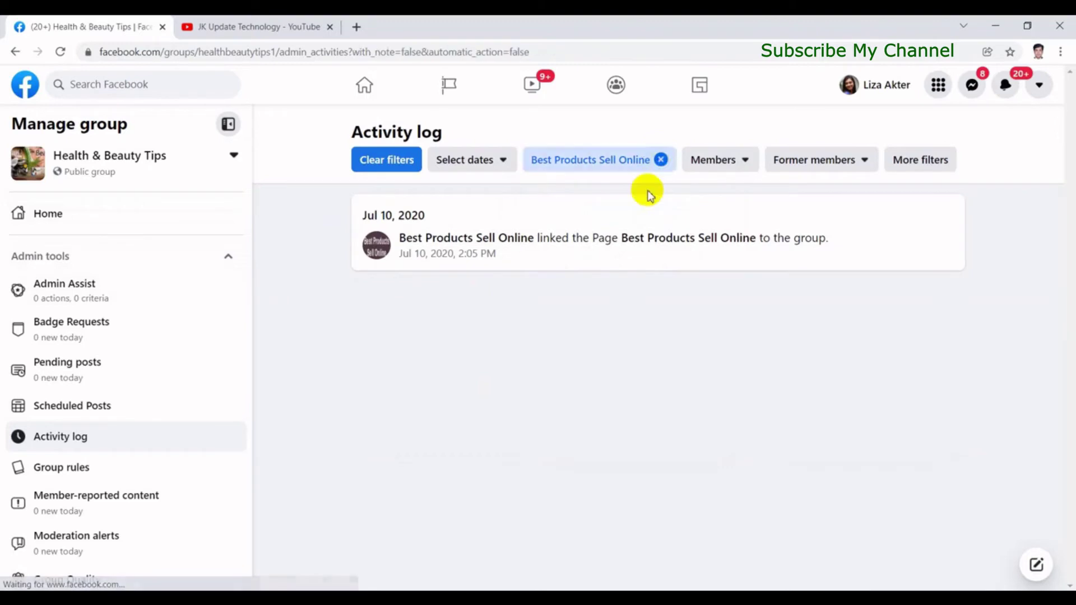
Step: Filter the activity log by the signed-in account's own admin profile, view its actions and remove the filter
click(644, 175)
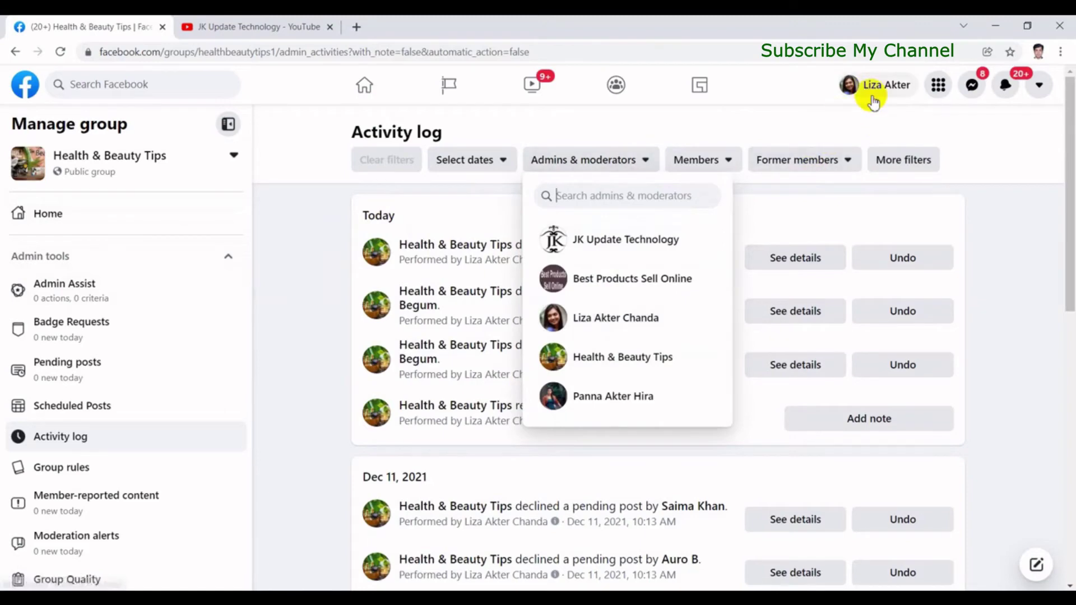
click(617, 322)
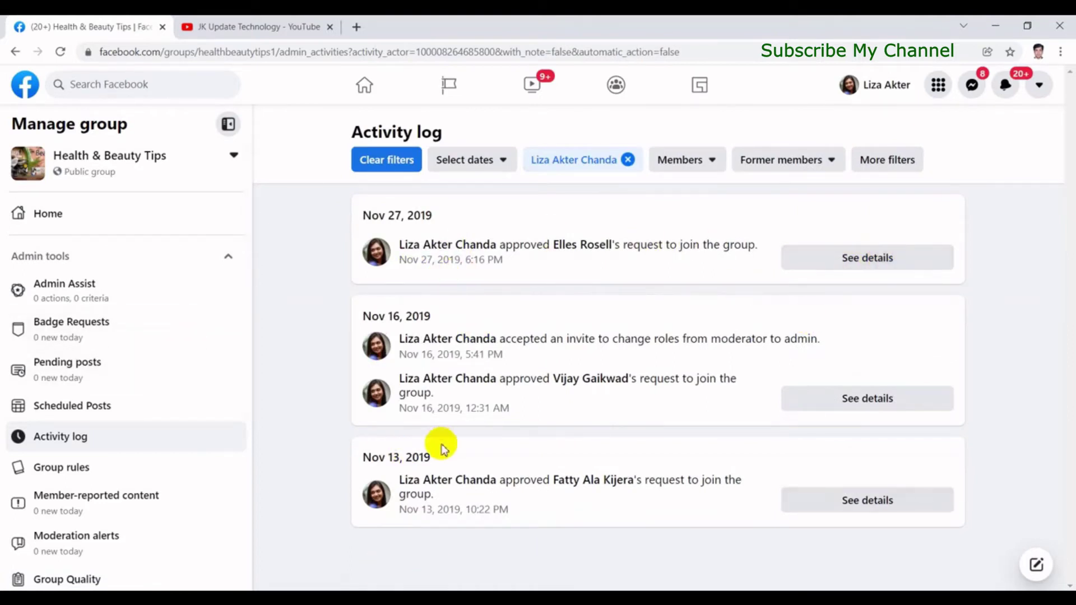
click(628, 160)
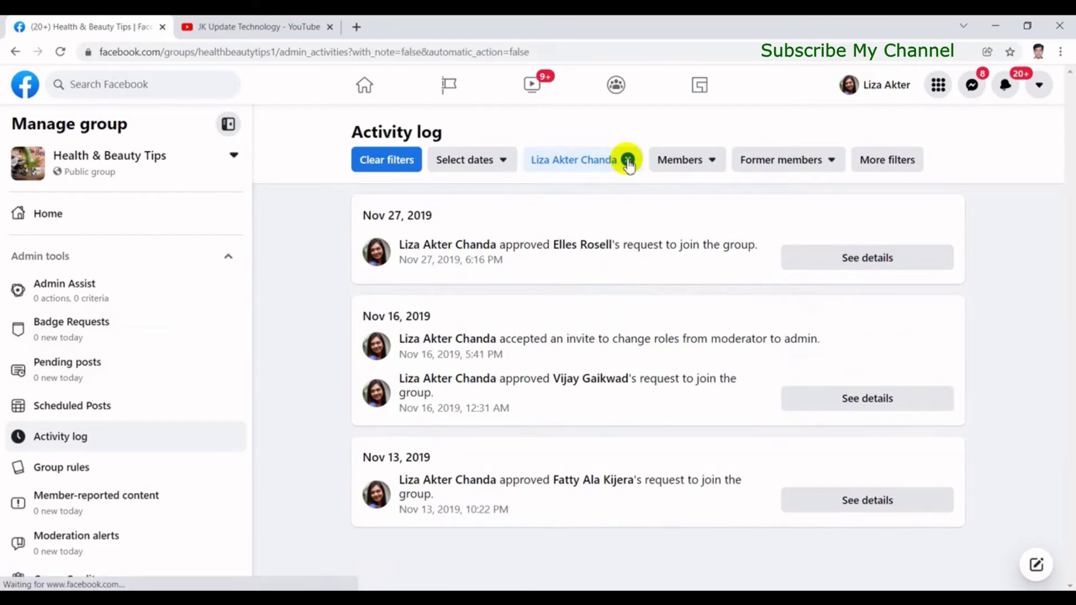
Step: Filter the activity log by the first suggested group member, check for related activity and remove the filter
click(728, 178)
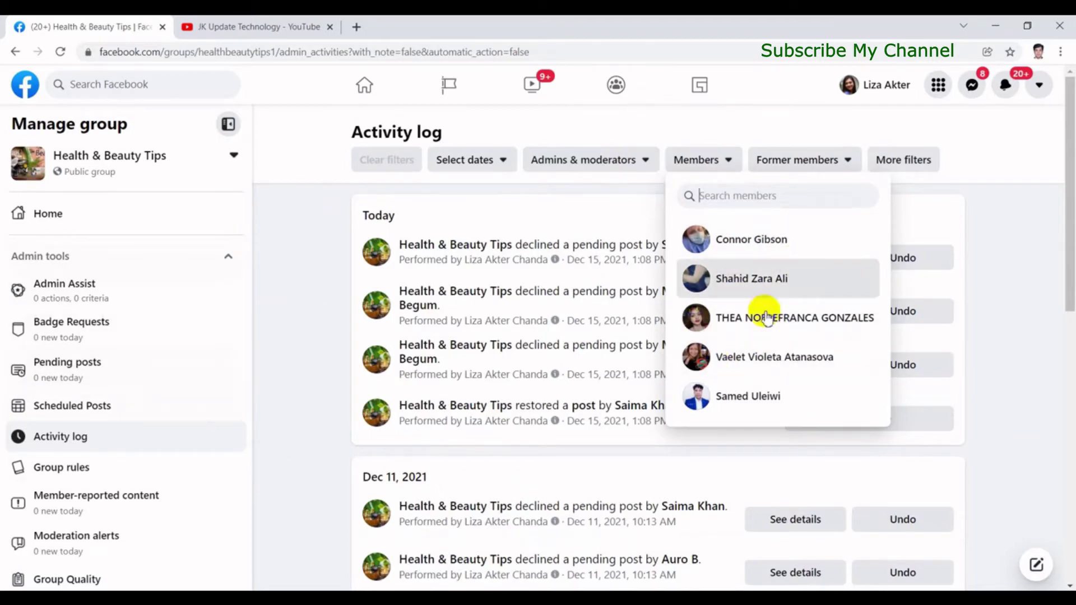
click(759, 247)
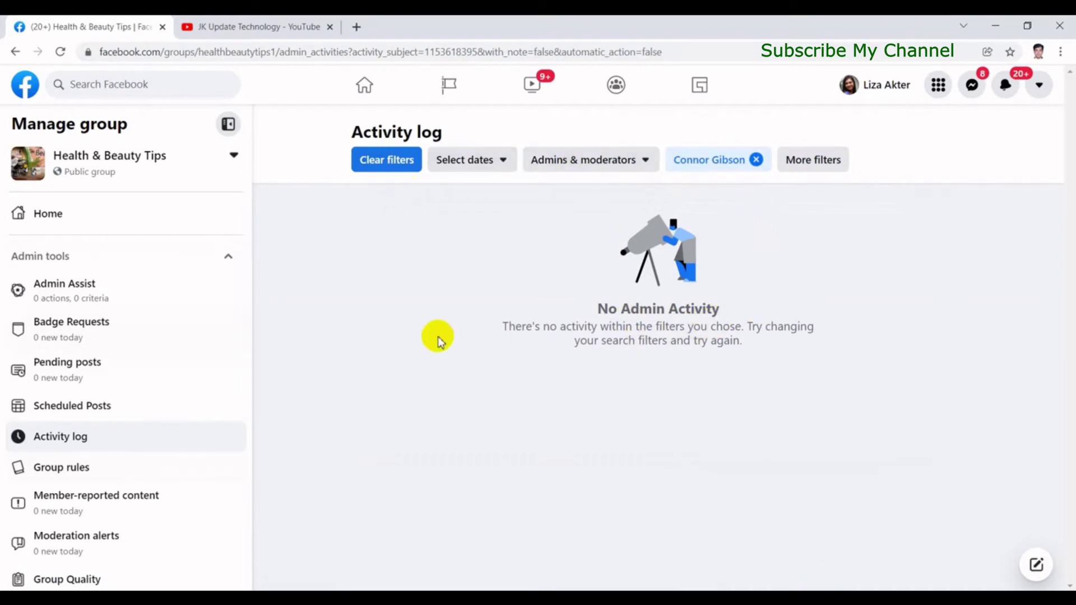
click(756, 160)
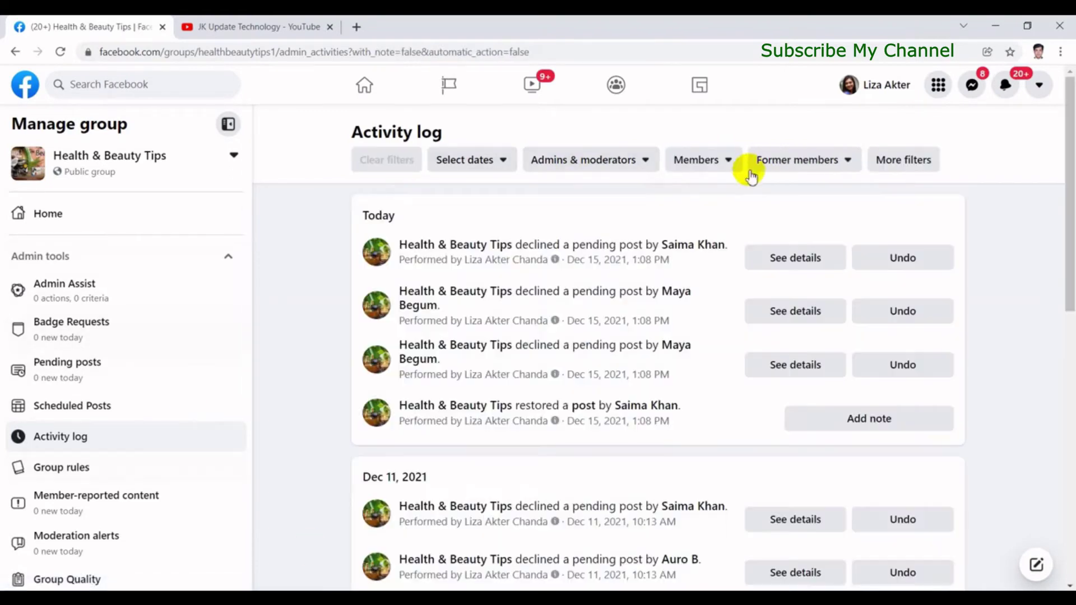
Step: Filter the activity log by the fourth suggested group member, view the related activity and remove the filter
click(729, 163)
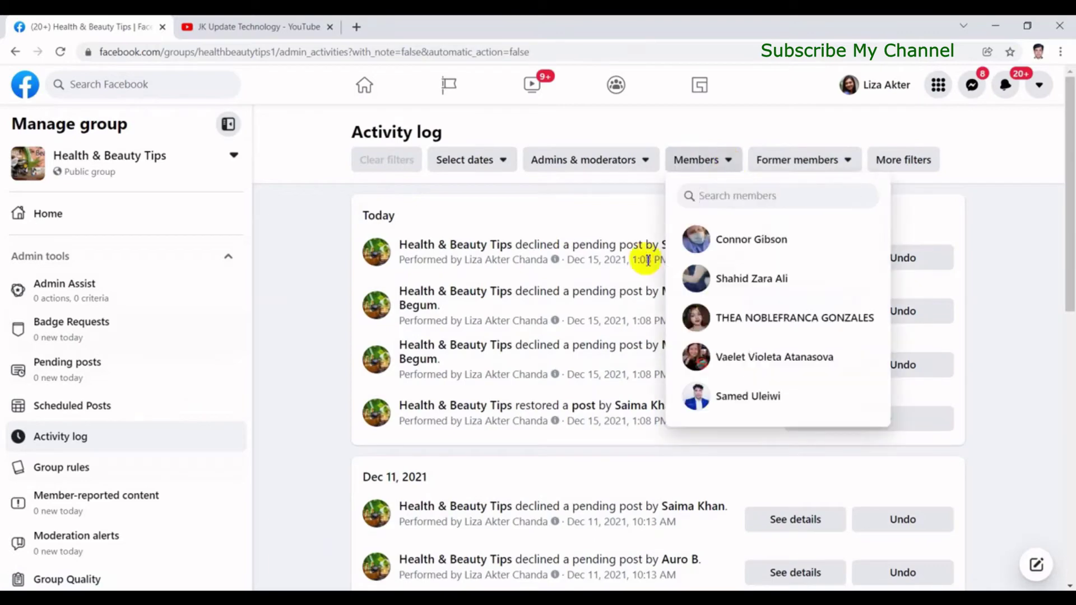
click(759, 359)
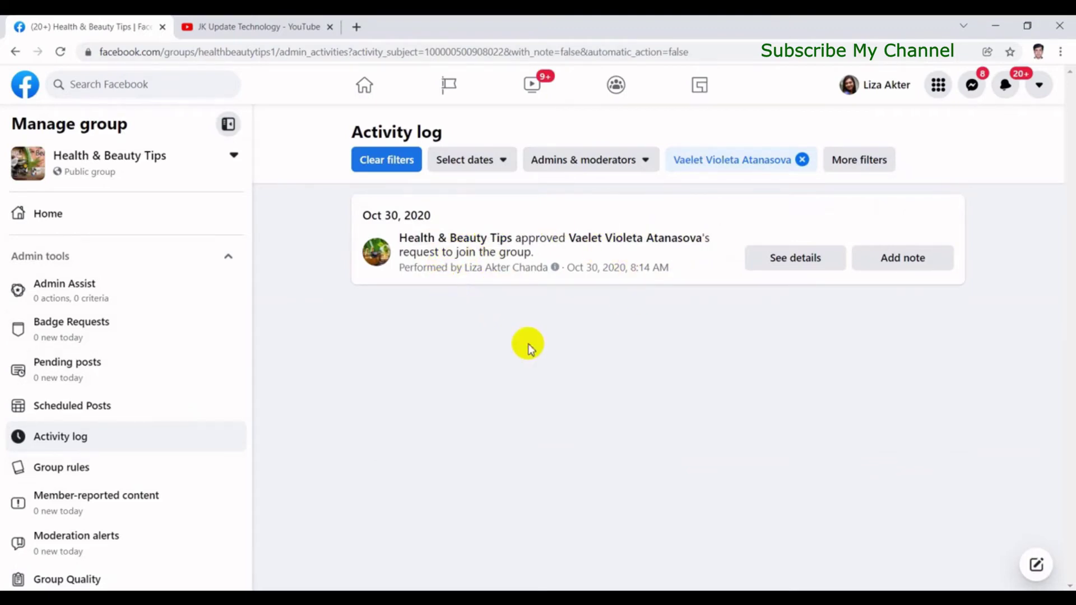
mouse_move(616, 241)
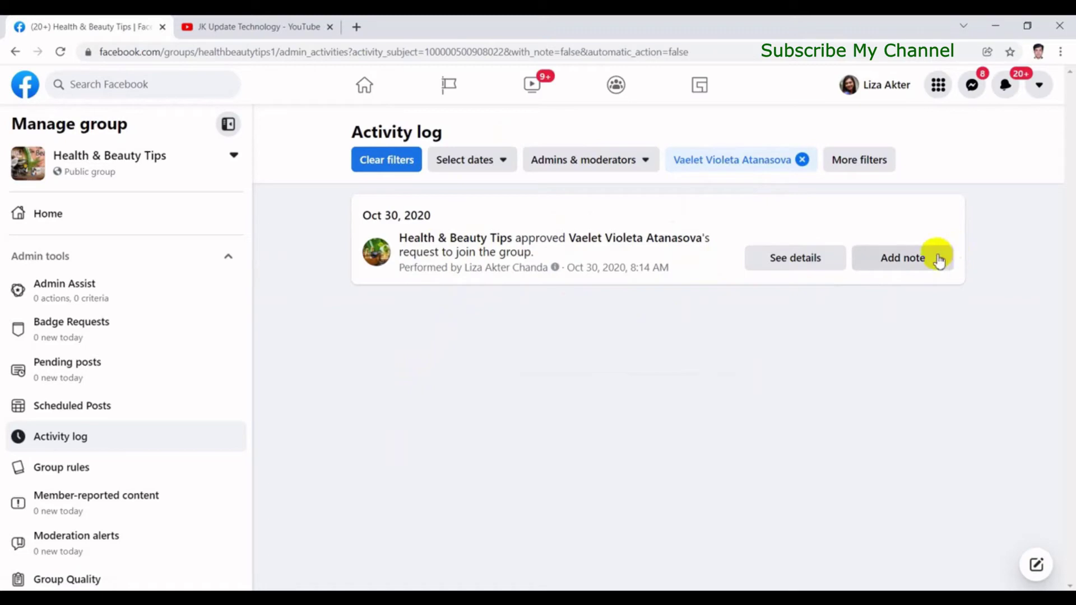
click(800, 170)
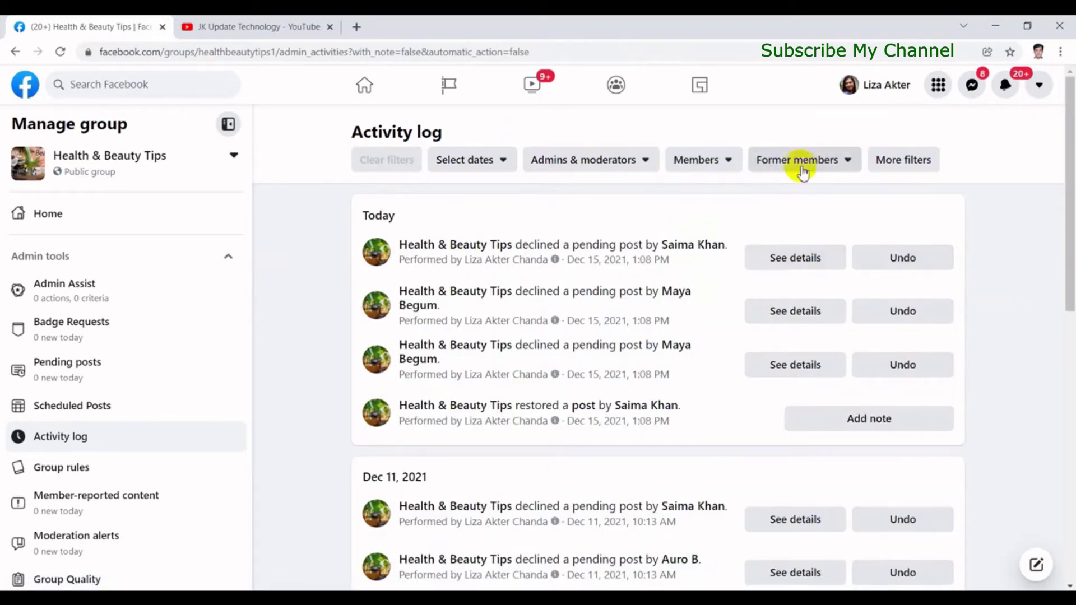
Step: Examine the Members and Former members filter lists without applying either one
click(722, 163)
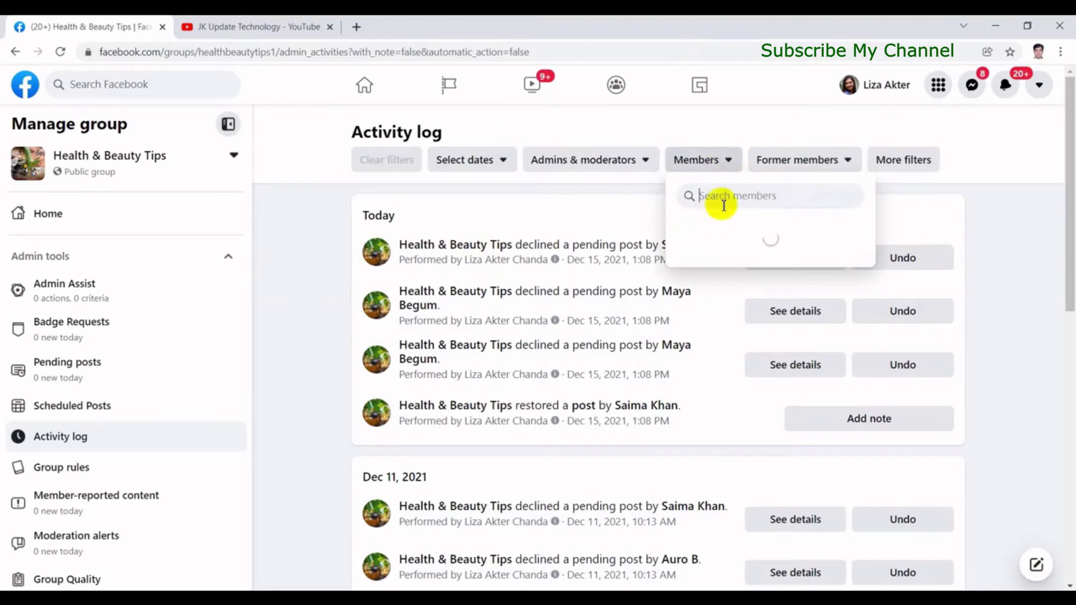
click(560, 194)
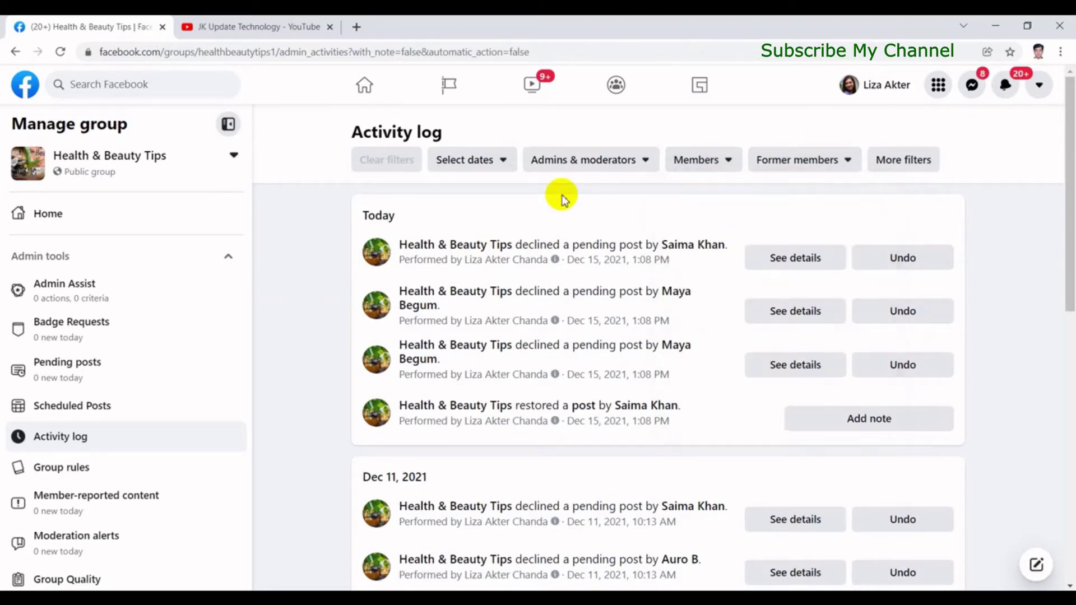
click(814, 171)
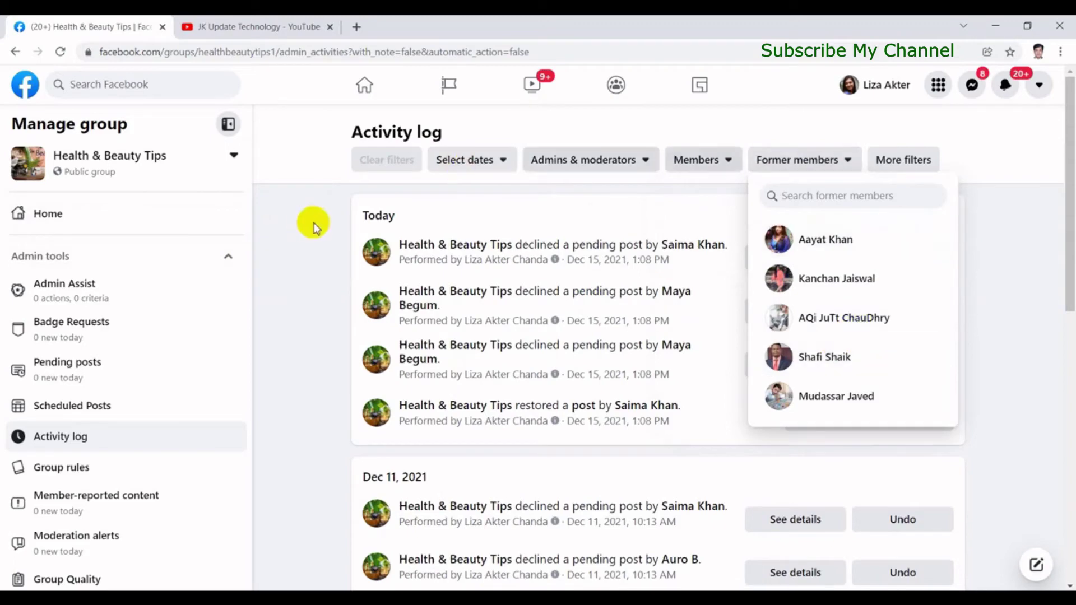
click(329, 211)
Step: Examine the additional activity log filters and the activity type choices without applying any
click(895, 165)
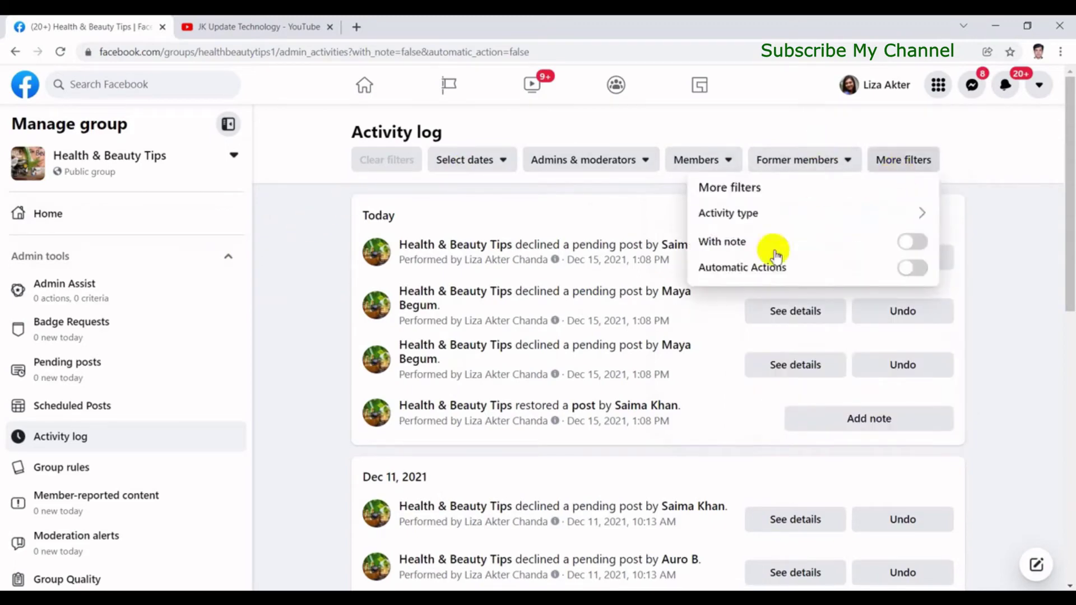
click(761, 216)
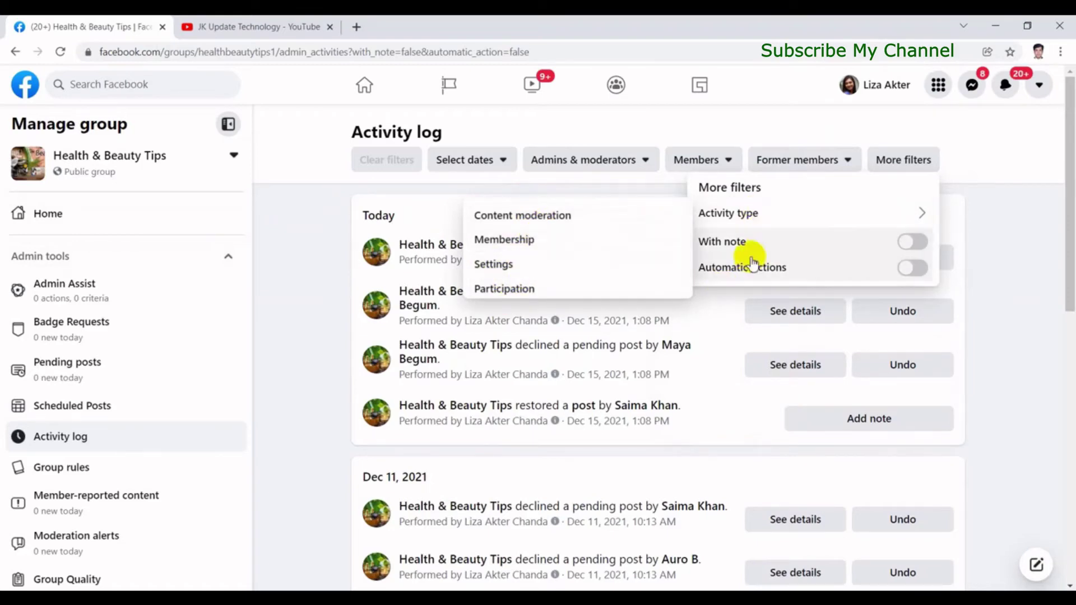
click(312, 288)
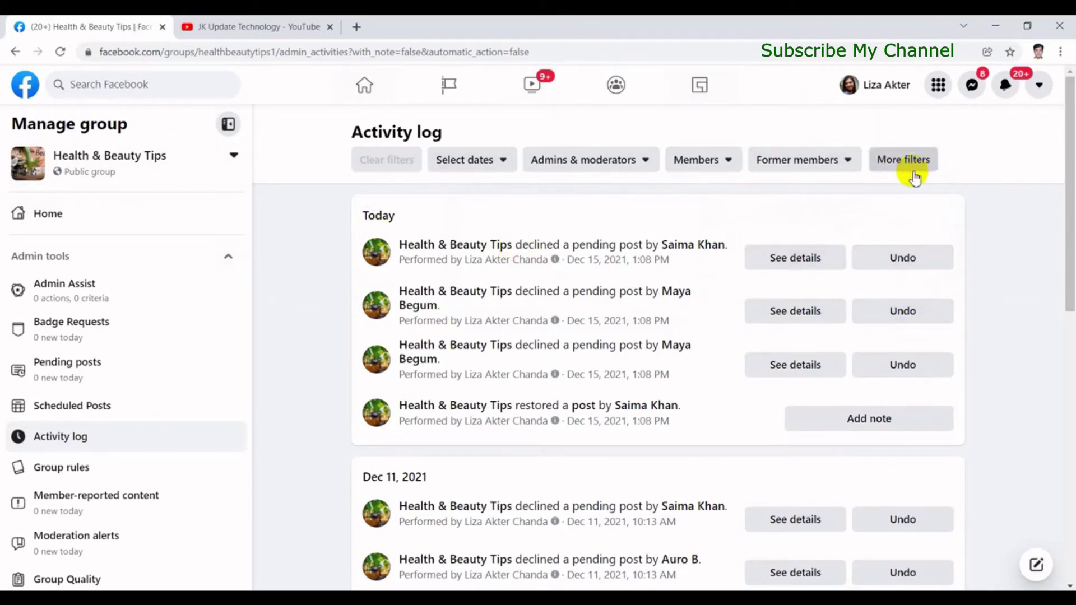
click(902, 160)
click(306, 294)
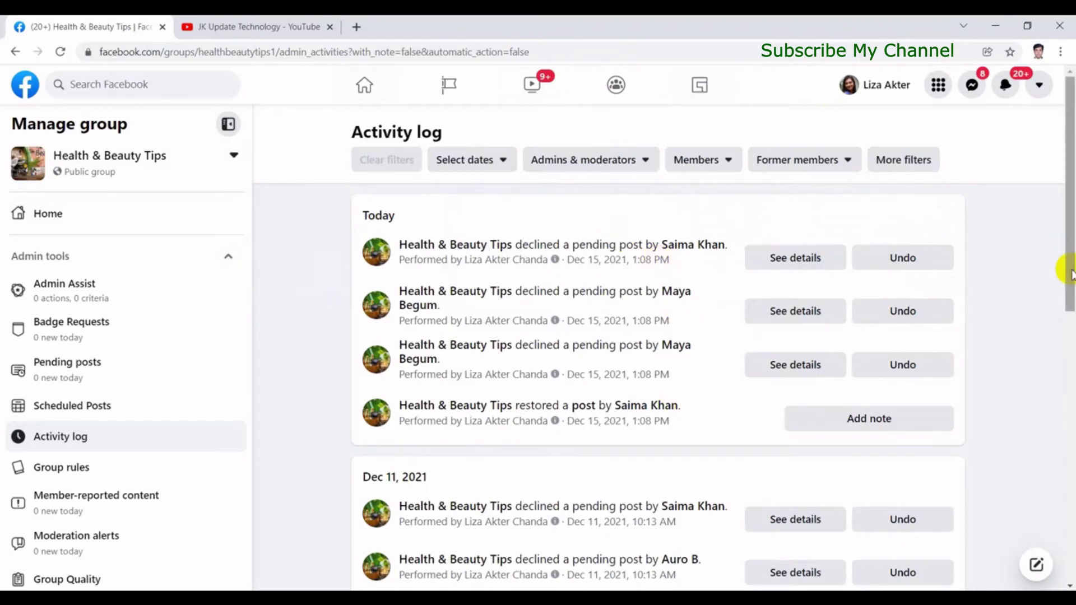
Step: View the details of the most recent declined pending post in the activity log and close them
mouse_move(1069, 269)
mouse_down()
mouse_move(1070, 286)
mouse_move(1070, 268)
mouse_up()
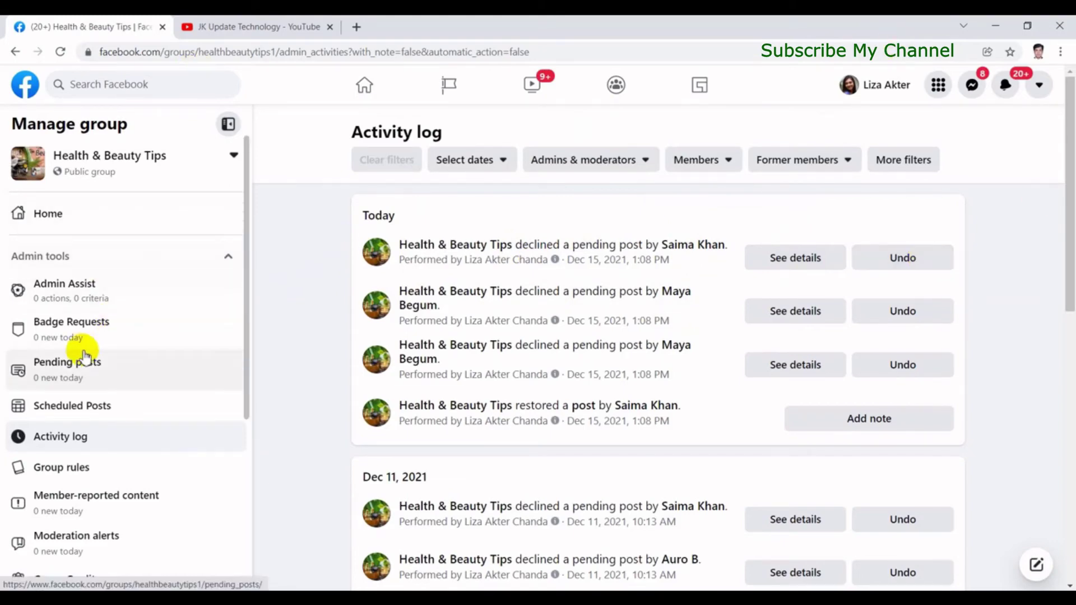
click(783, 264)
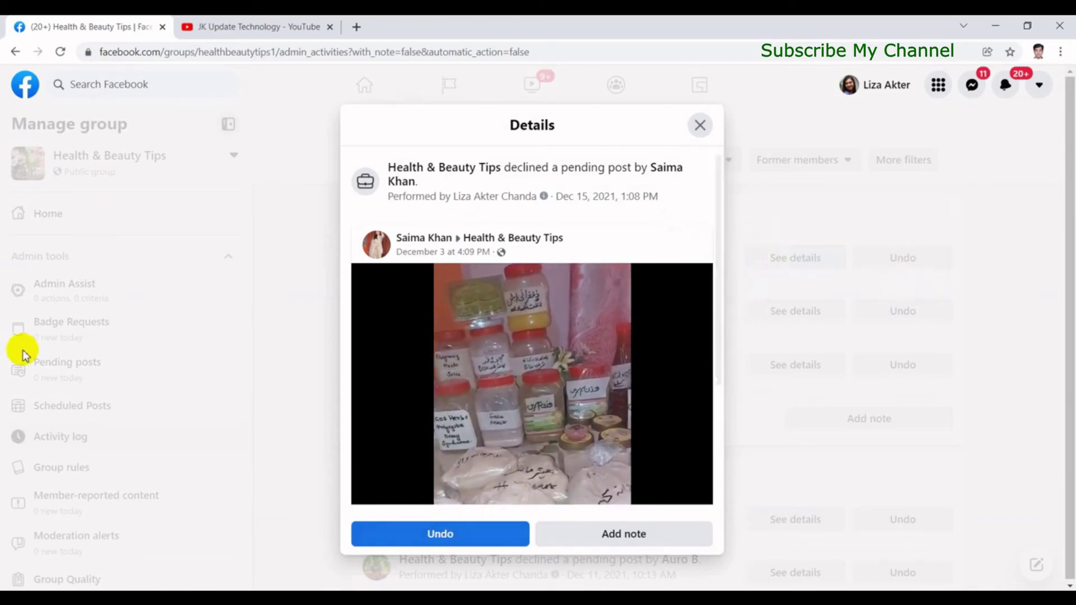
click(699, 125)
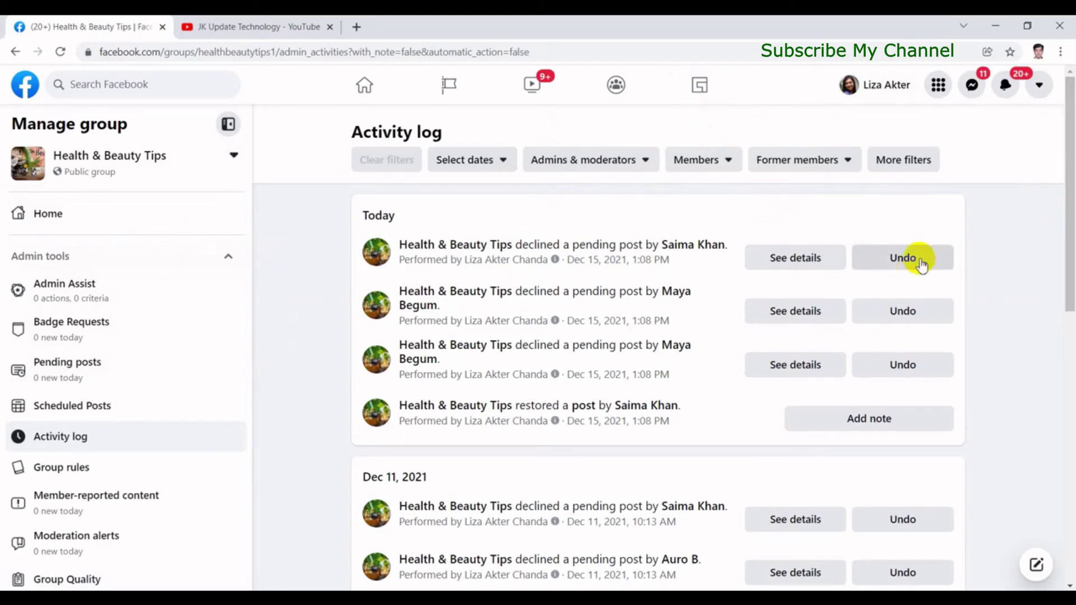
Step: Restore the most recent declined post to the pending queue from its details and refresh the activity log
click(803, 256)
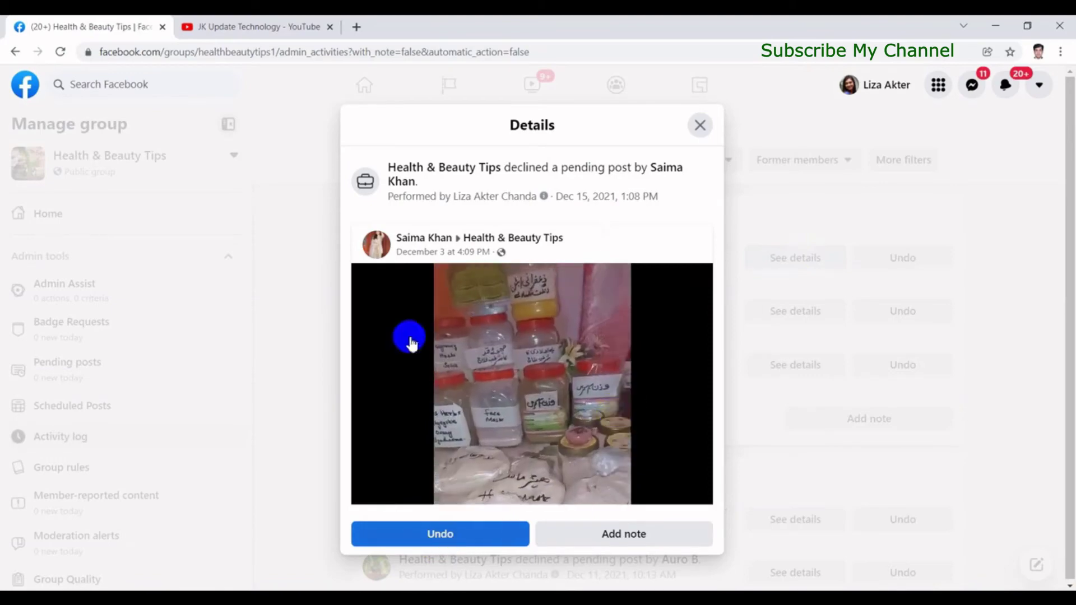
click(448, 535)
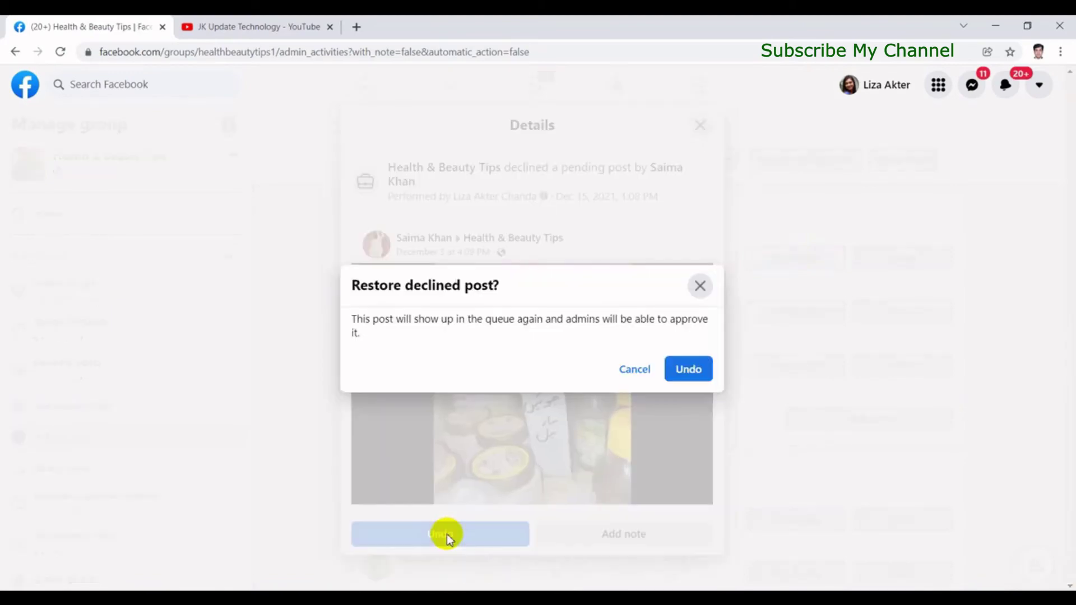
click(690, 372)
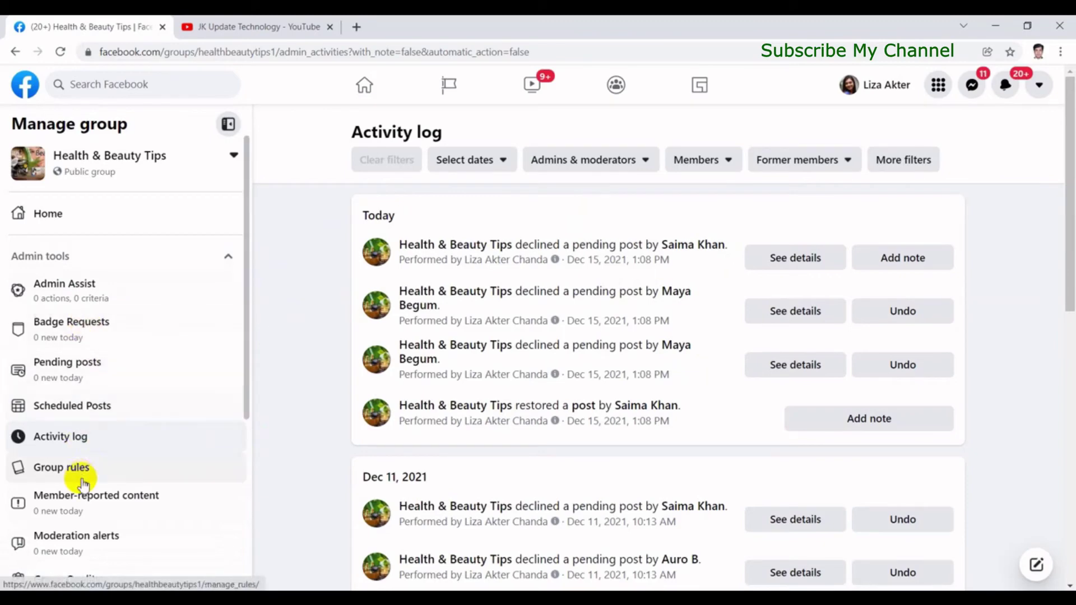
click(61, 51)
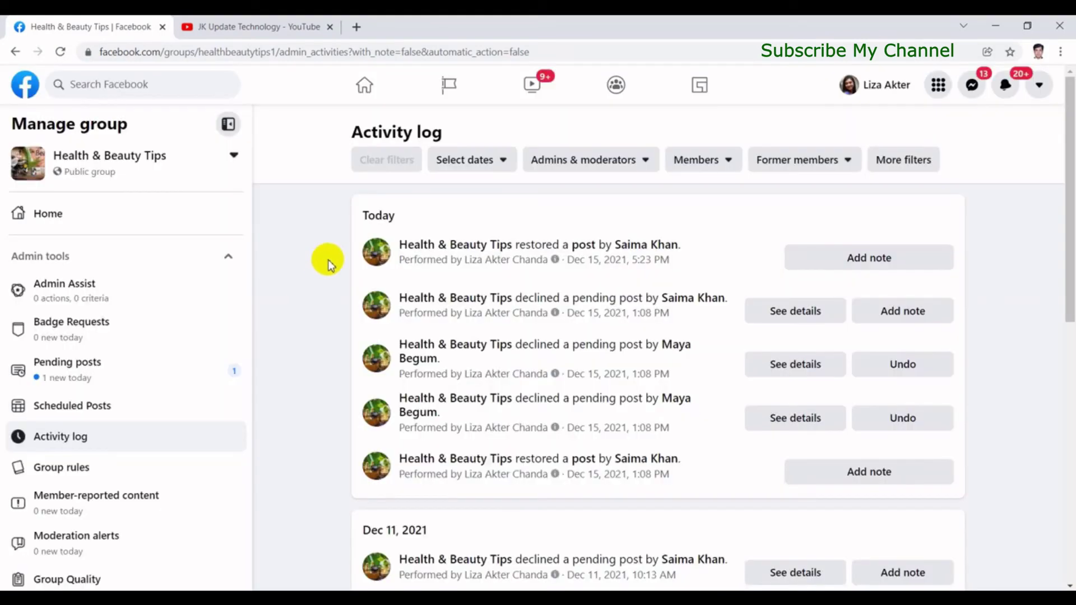
Step: Review the restored post in the group's pending posts and decline it
click(99, 371)
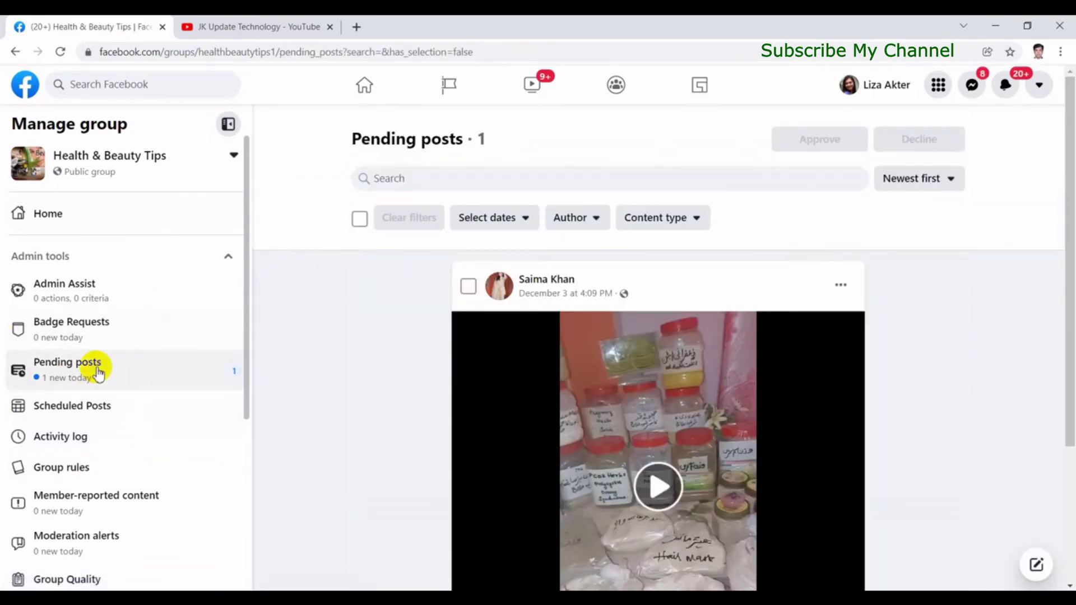
drag(1064, 360, 1067, 514)
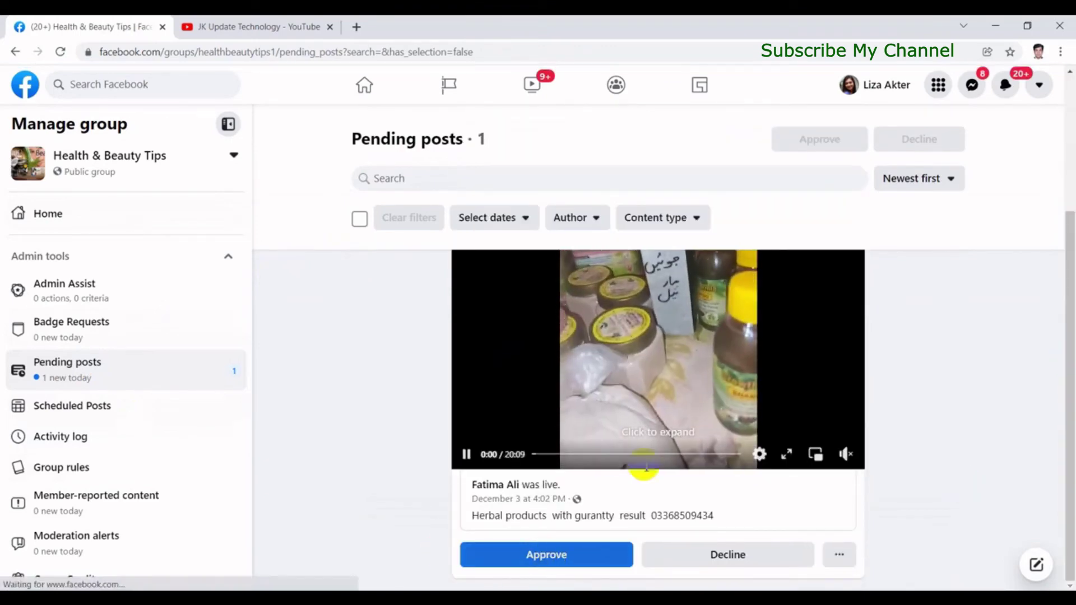
click(592, 558)
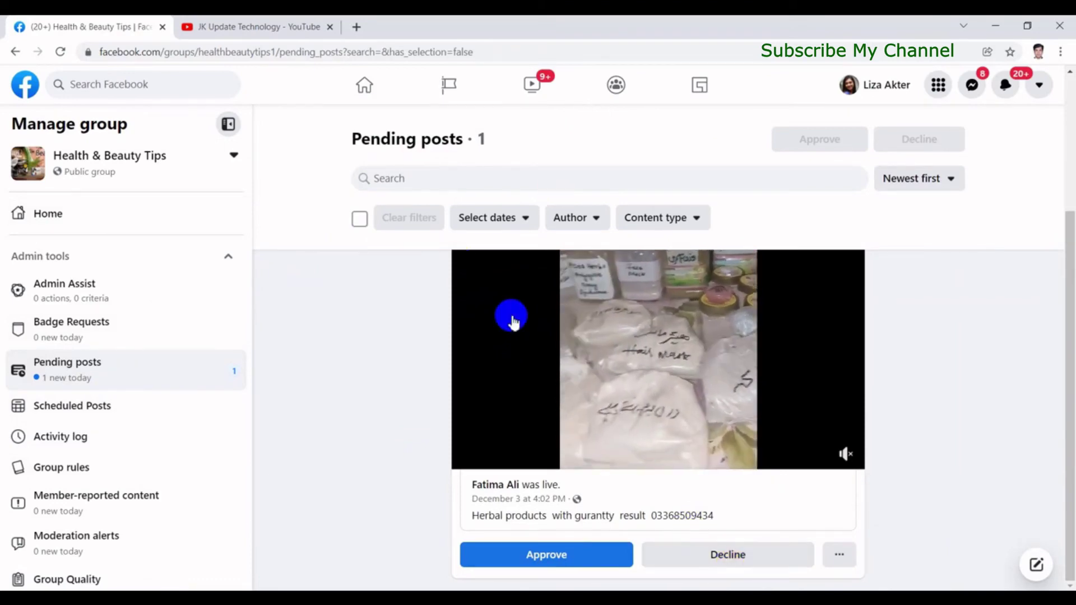
click(739, 557)
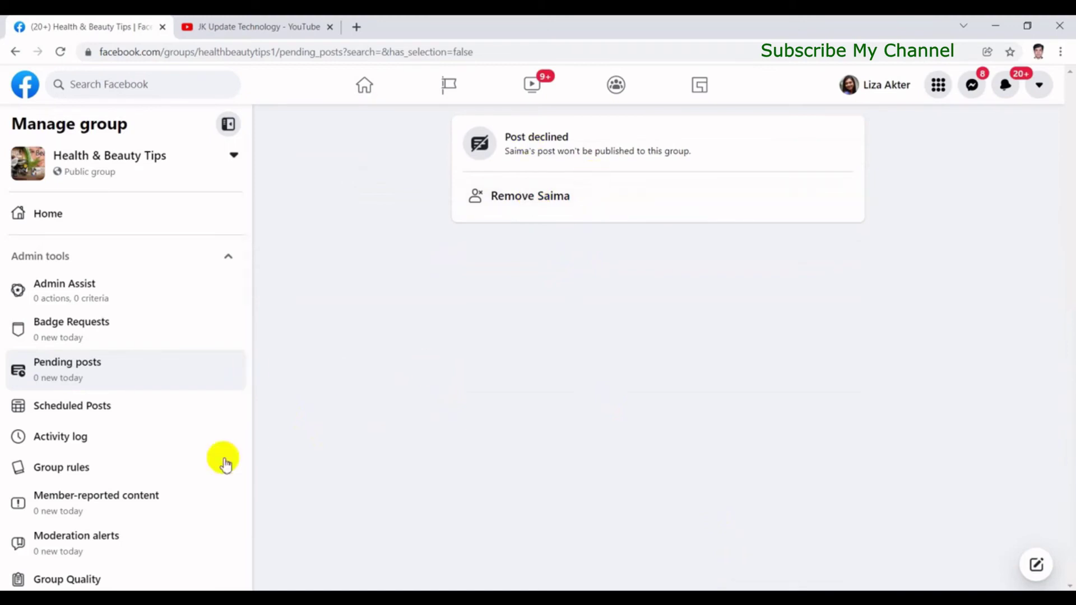
Step: Return to the activity log and view the details of the newest declined post
click(82, 440)
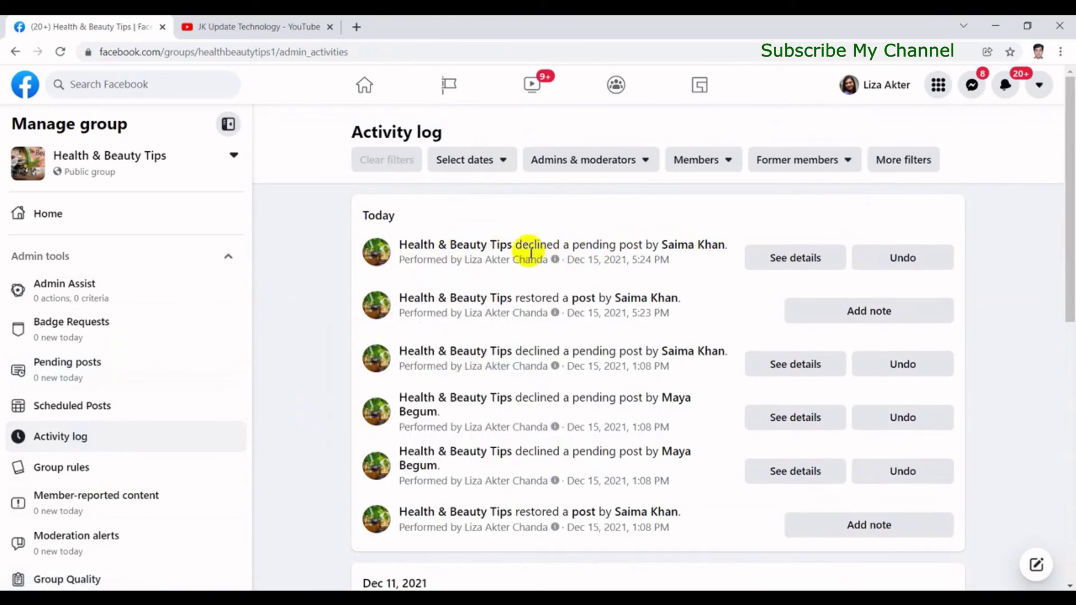
click(793, 259)
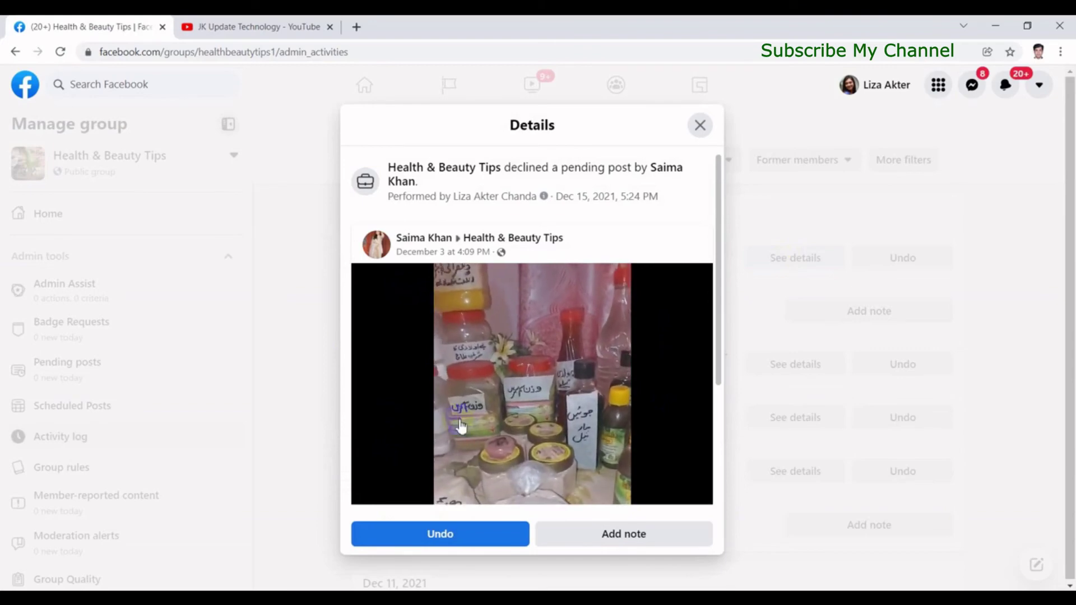
Step: Draft the admin note "hghgjh jhghj jhg hjghgj jhg" for the declined post, discard it and close the details
click(620, 541)
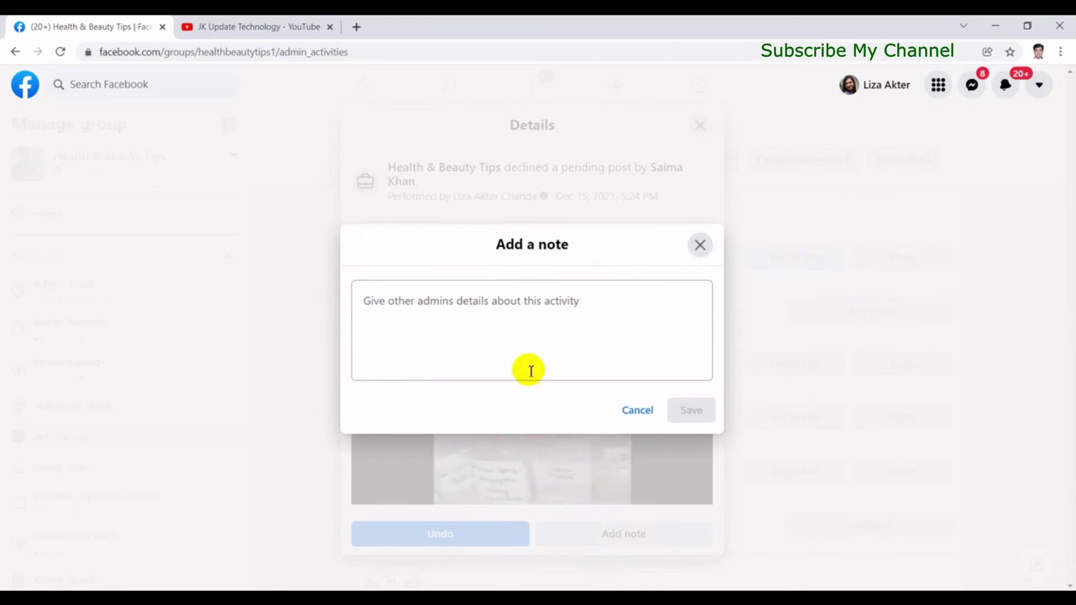
click(443, 316)
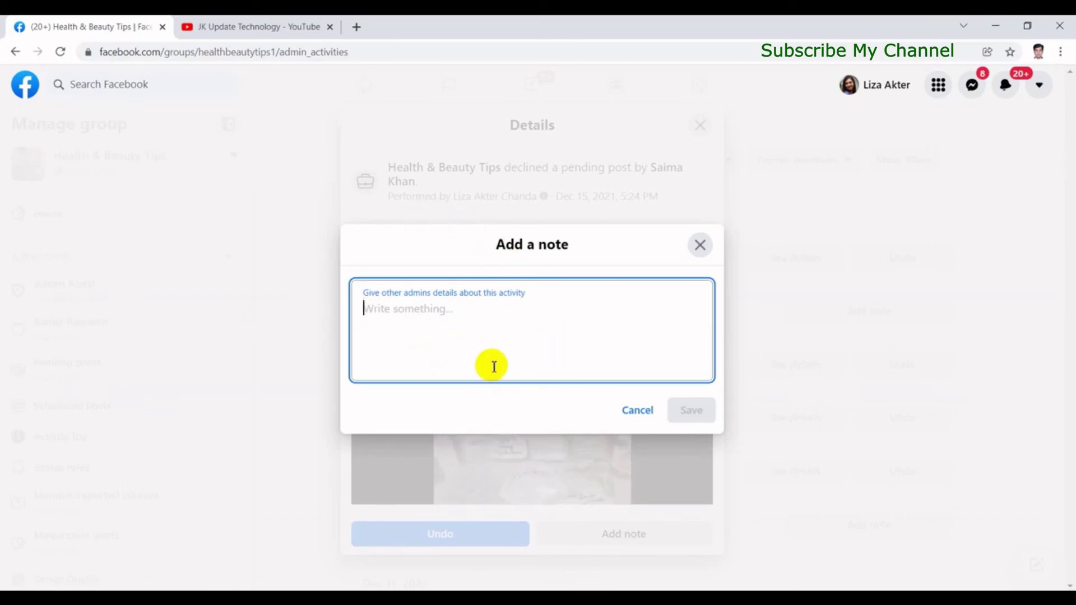
text(hghgjh jhghj jhg hjghgj jhg)
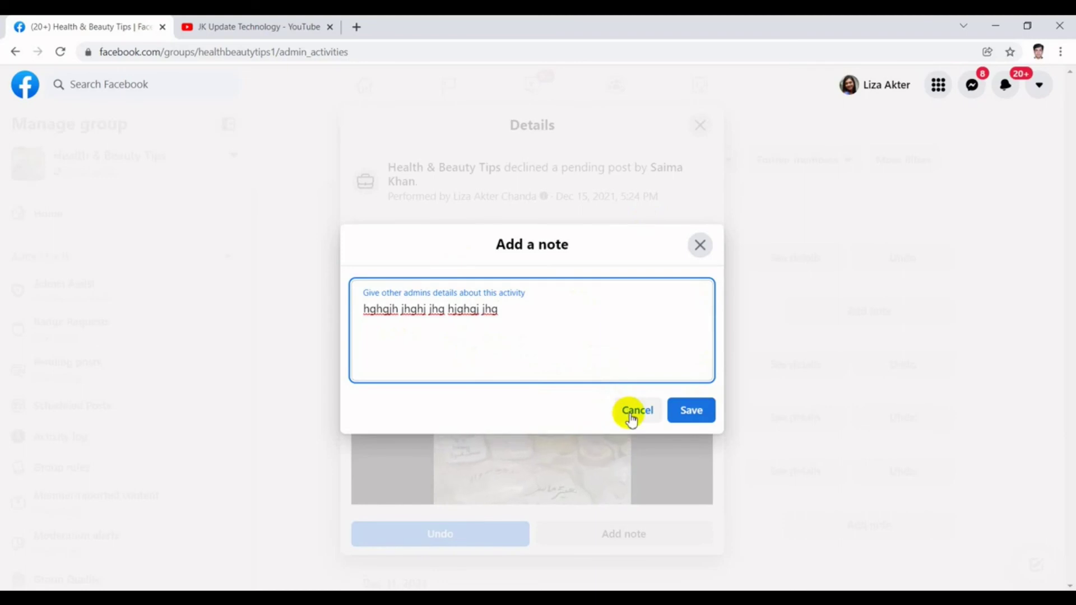
click(633, 413)
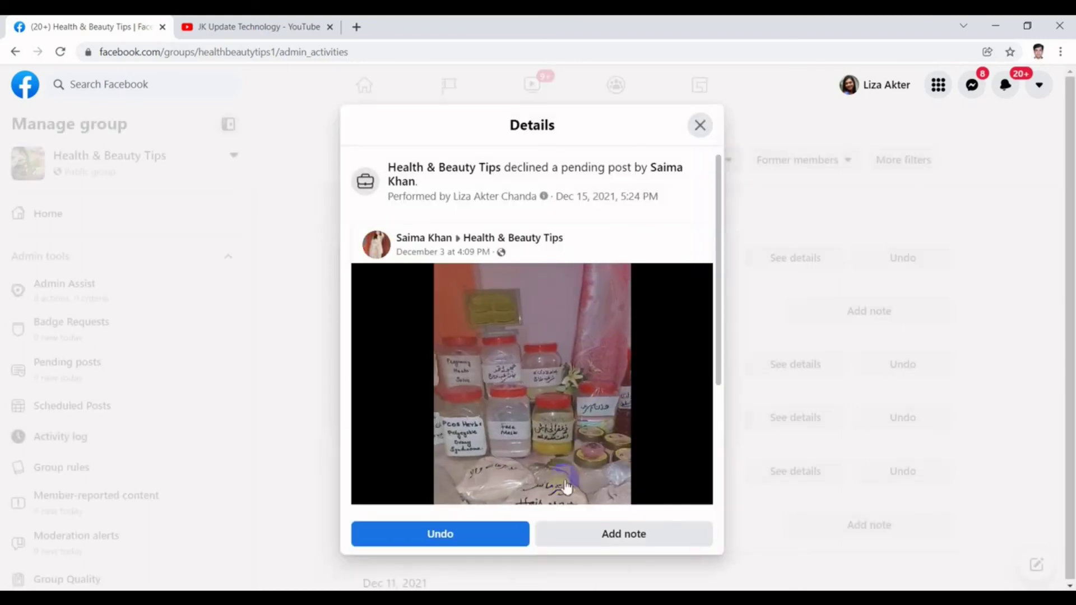
click(700, 126)
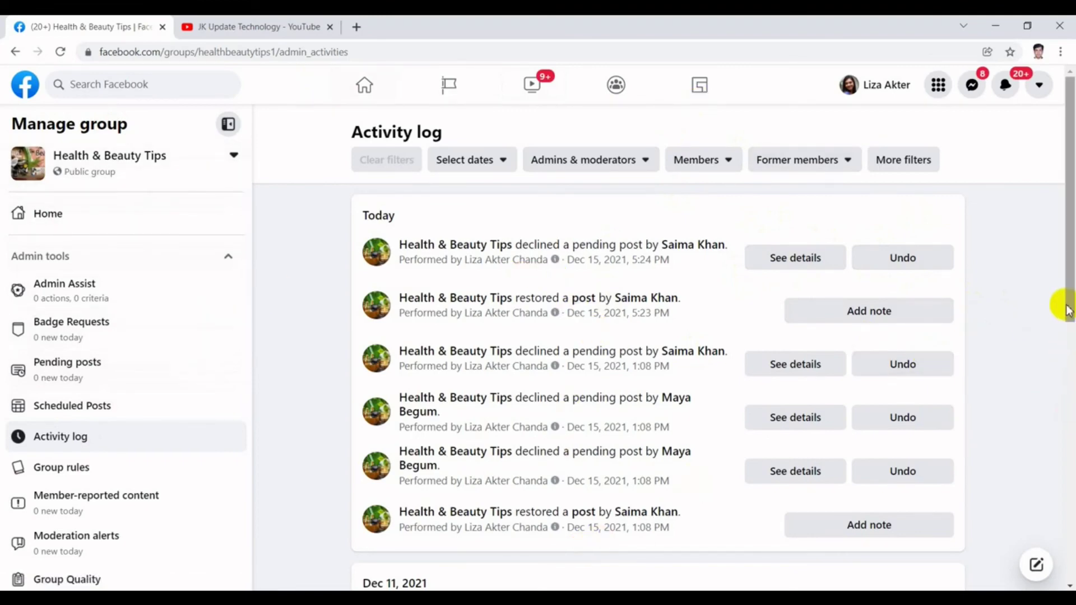
Step: Open the note form for today's oldest restored-post entry and cancel it
scroll(1069, 330, down, 1)
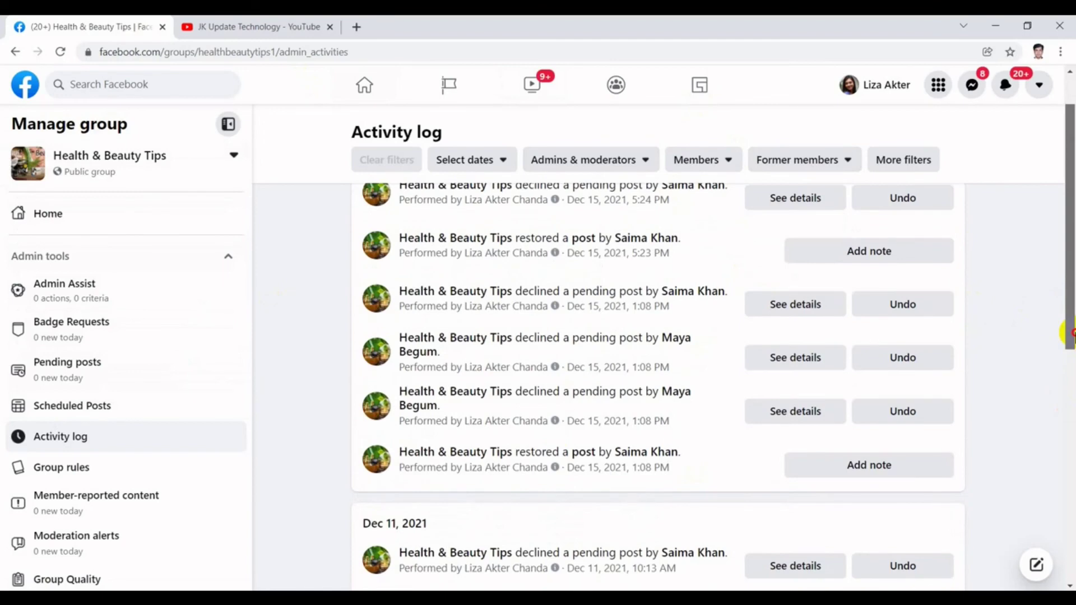
scroll(1064, 314, up, 1)
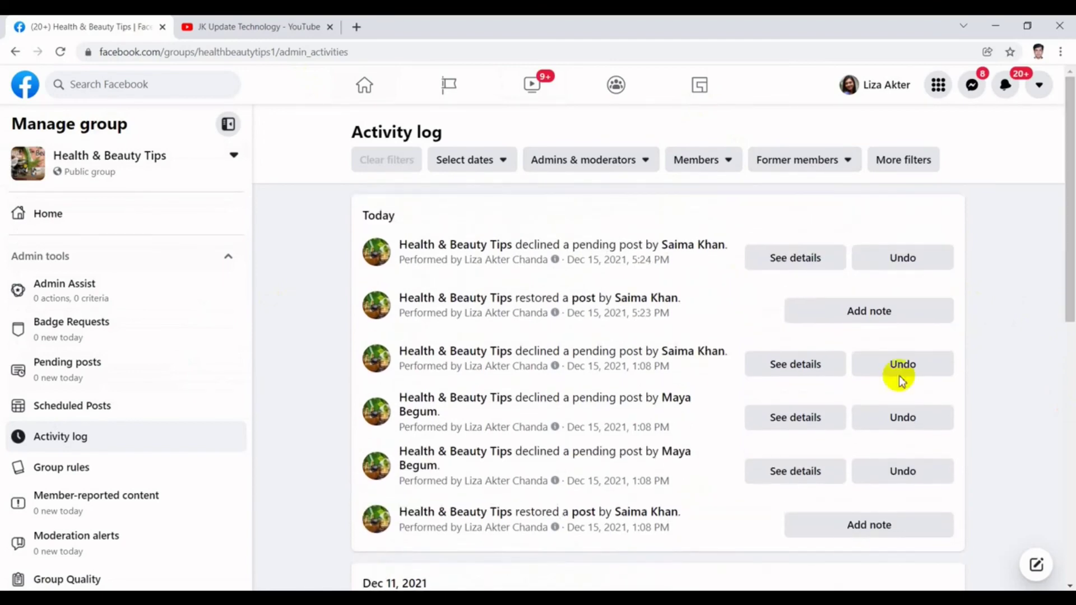
click(879, 526)
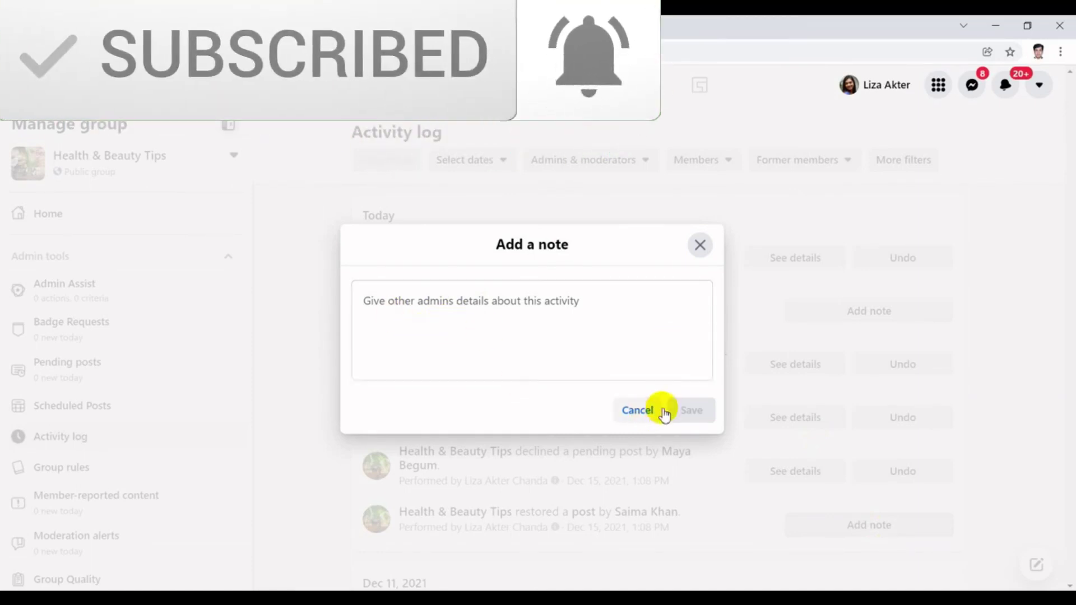
click(644, 409)
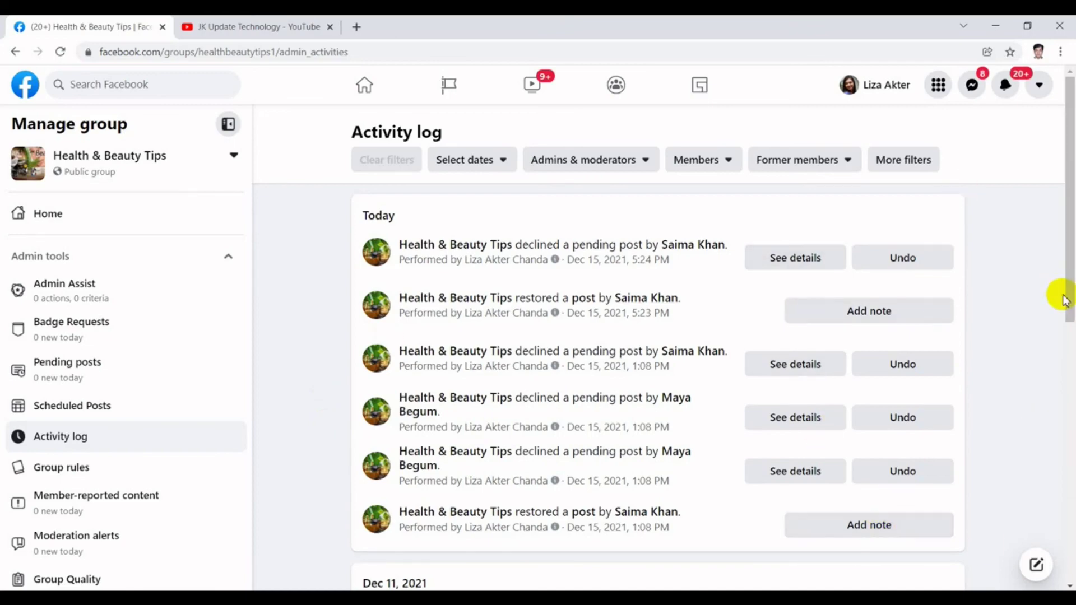
Step: Look through the activity log entries and check the Admins & moderators filter without applying it
drag(1064, 300, 1050, 270)
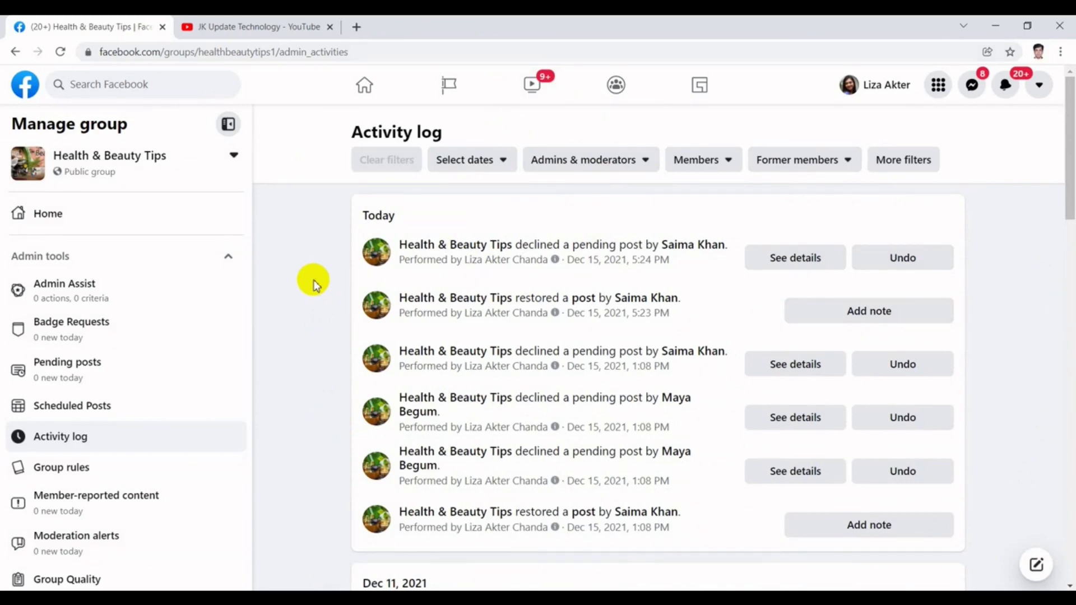
click(610, 163)
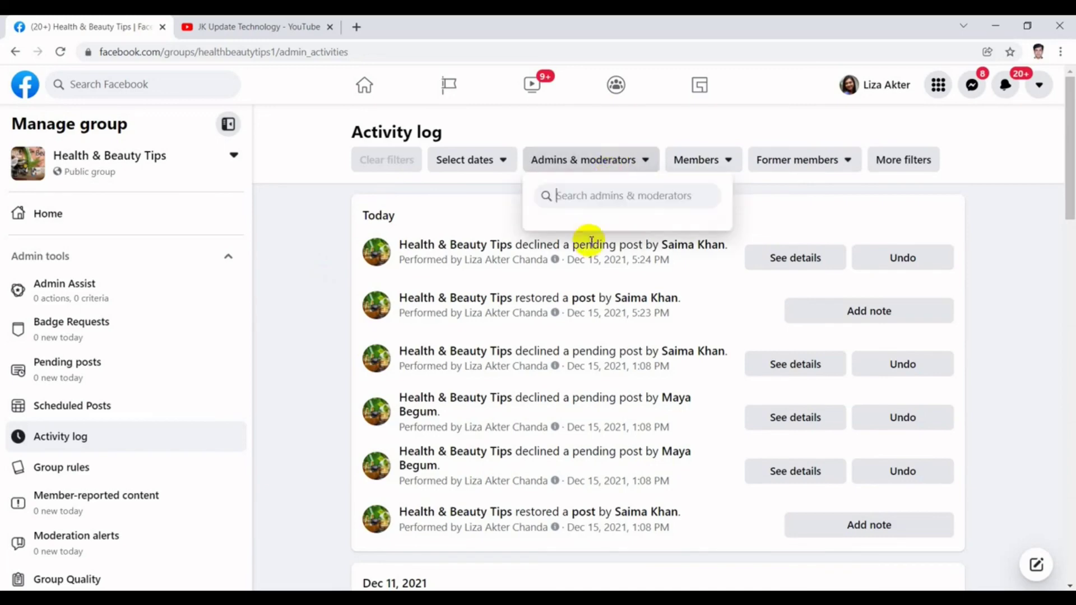
click(303, 230)
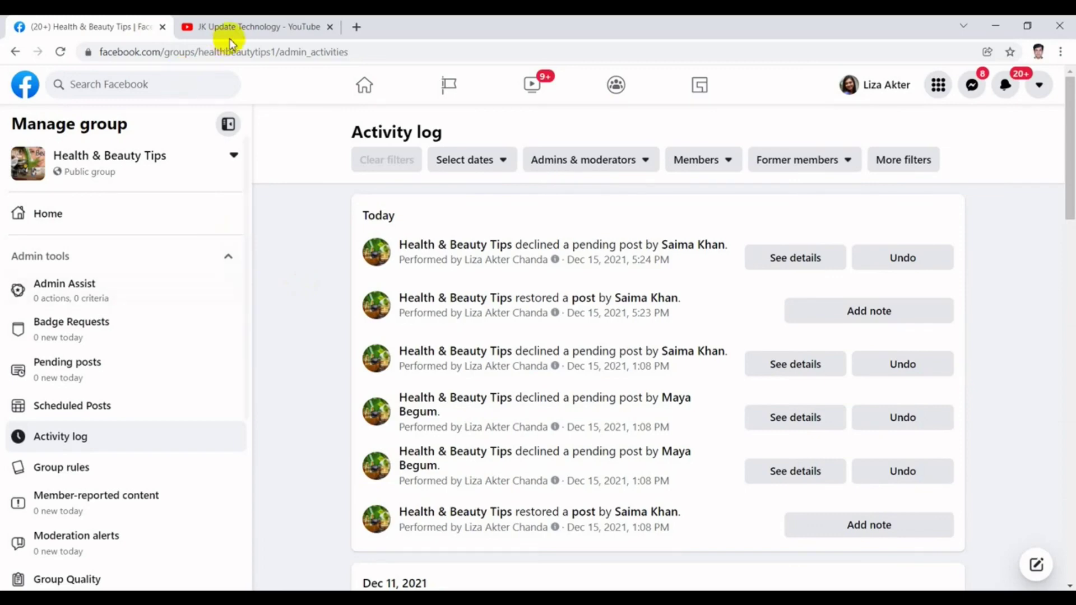
Step: Switch to the JK Update Technology channel's videos page on YouTube
click(247, 27)
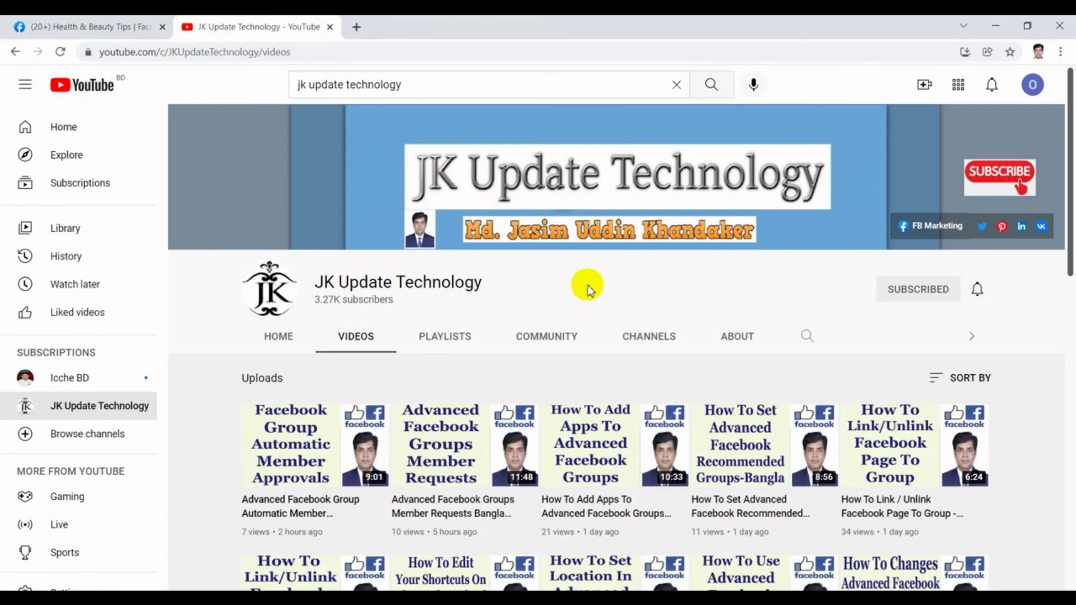